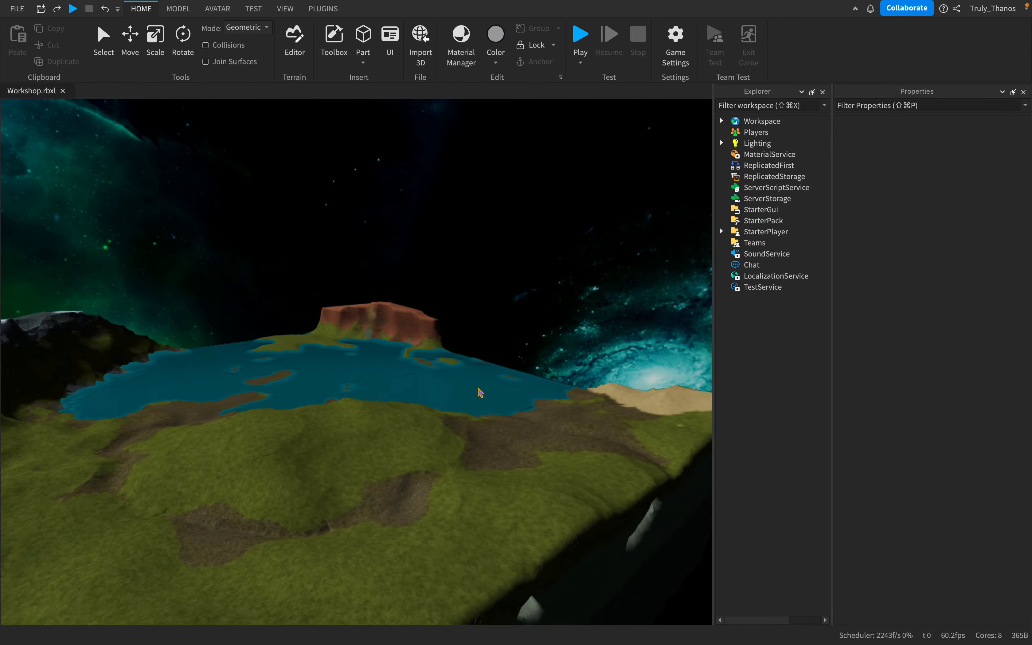
- Open the Terrain Editor for the floating island map
key("a")
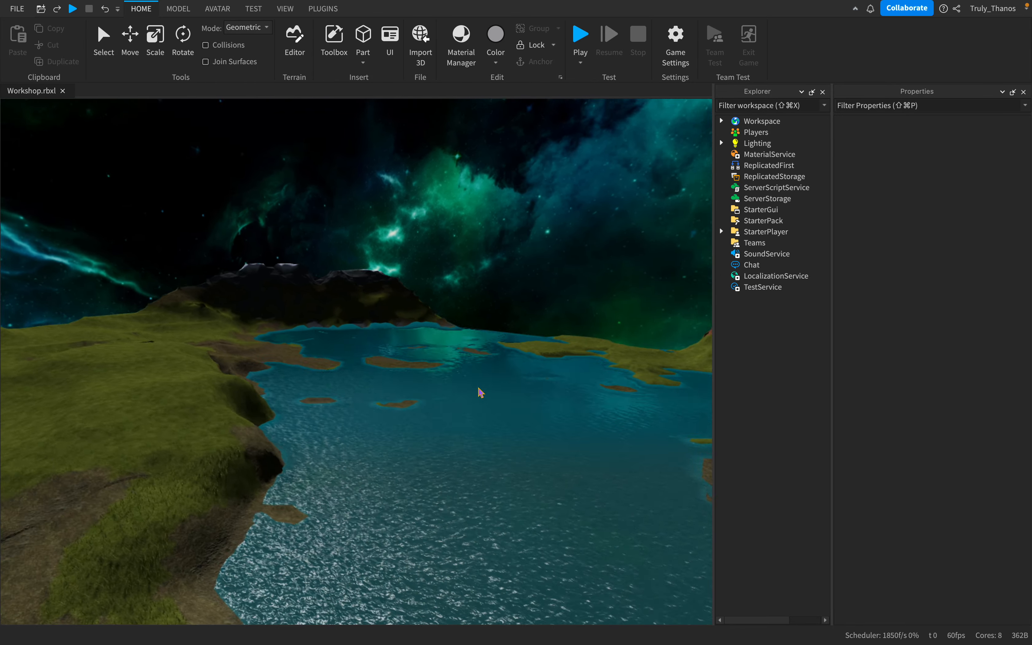
key("w")
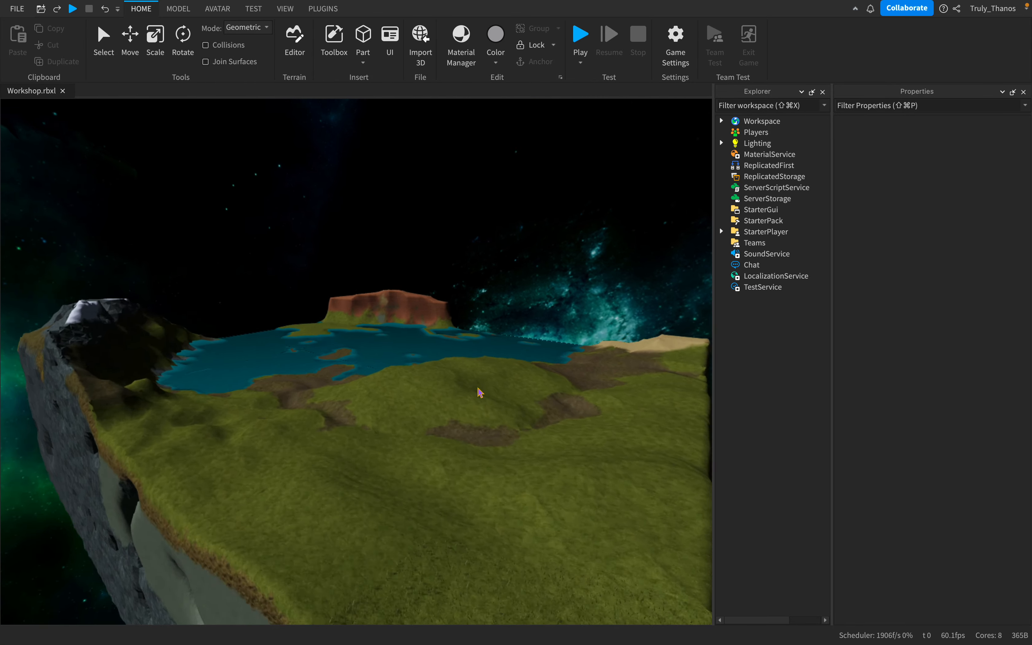
key("s")
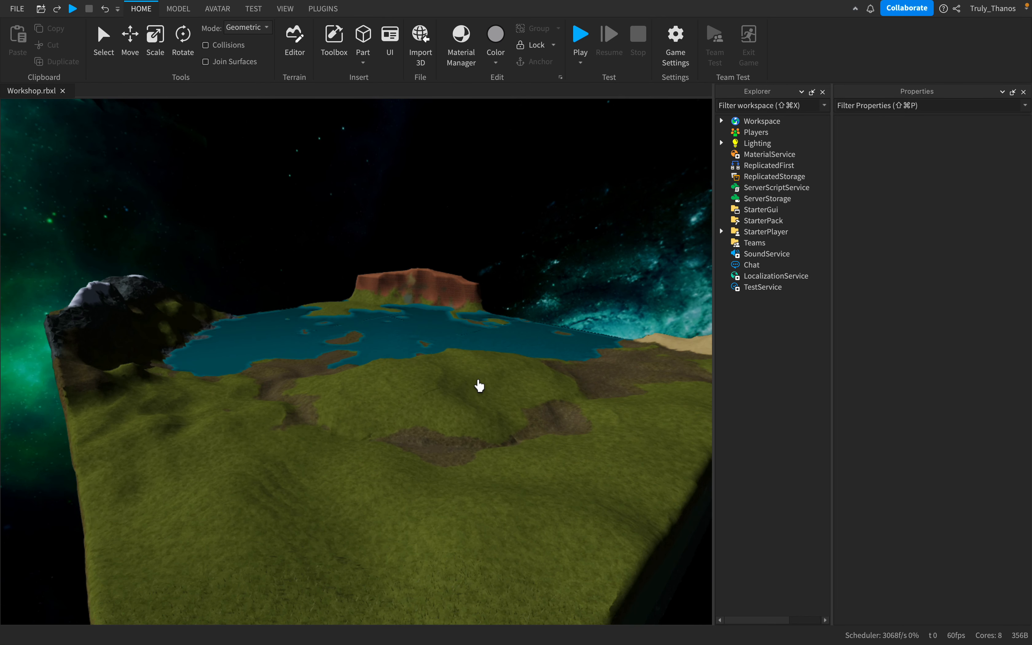
key("w")
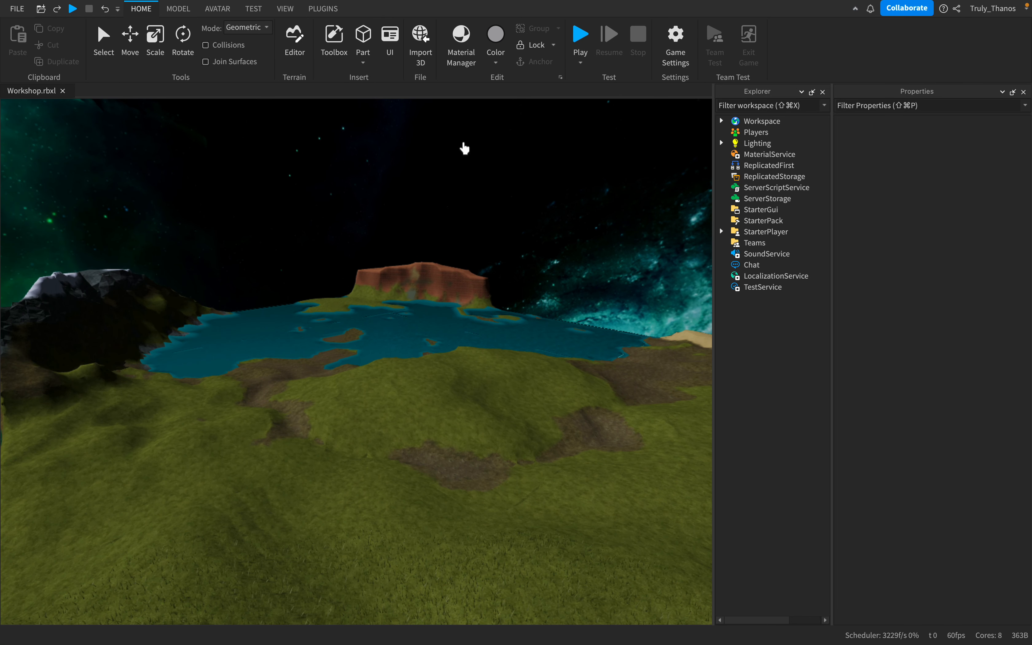
left_click(294, 40)
- Examine the island terrain and the bounds of the terrain generation area from several angles, both near and far
key("s")
right_click_drag(417, 334, 418, 334)
key("w")
key("s")
key("w")
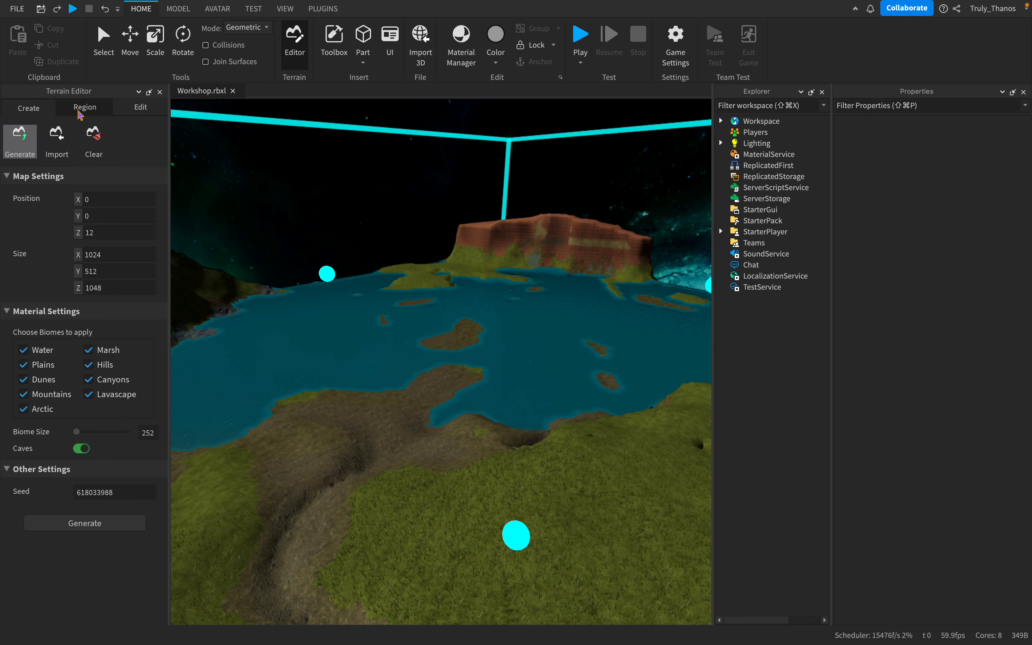
key("s")
right_click_drag(511, 303, 515, 306)
key("w")
key("s")
key("s")
key("s")
key("w")
key("s")
key("w")
key("d")
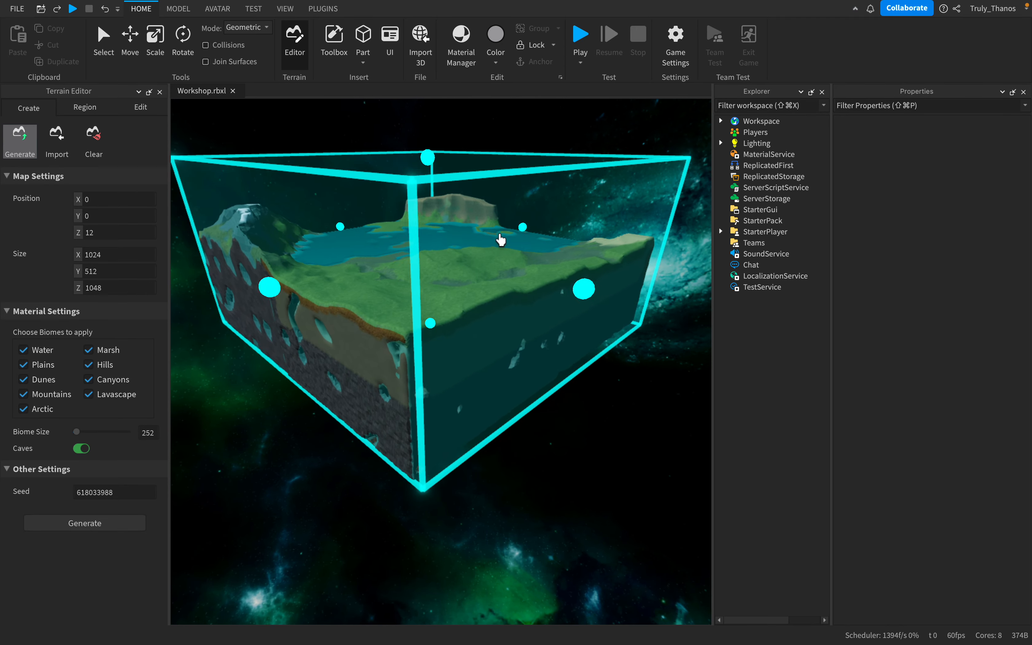
key("a")
key("w")
key("a")
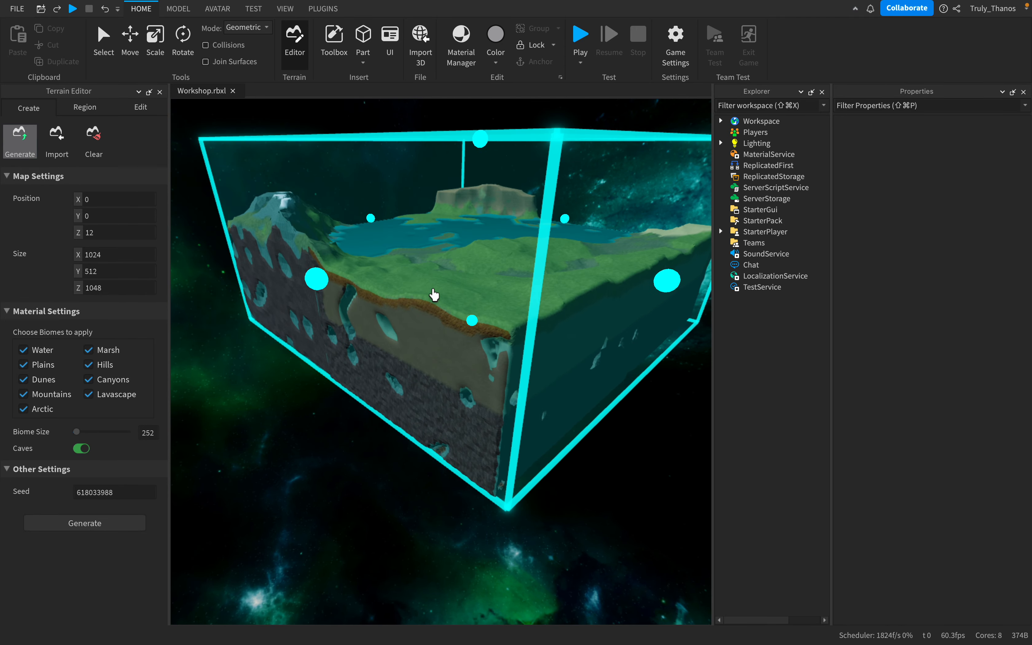
key("s")
key("d")
right_click_drag(434, 295, 434, 294)
key("w")
key("w")
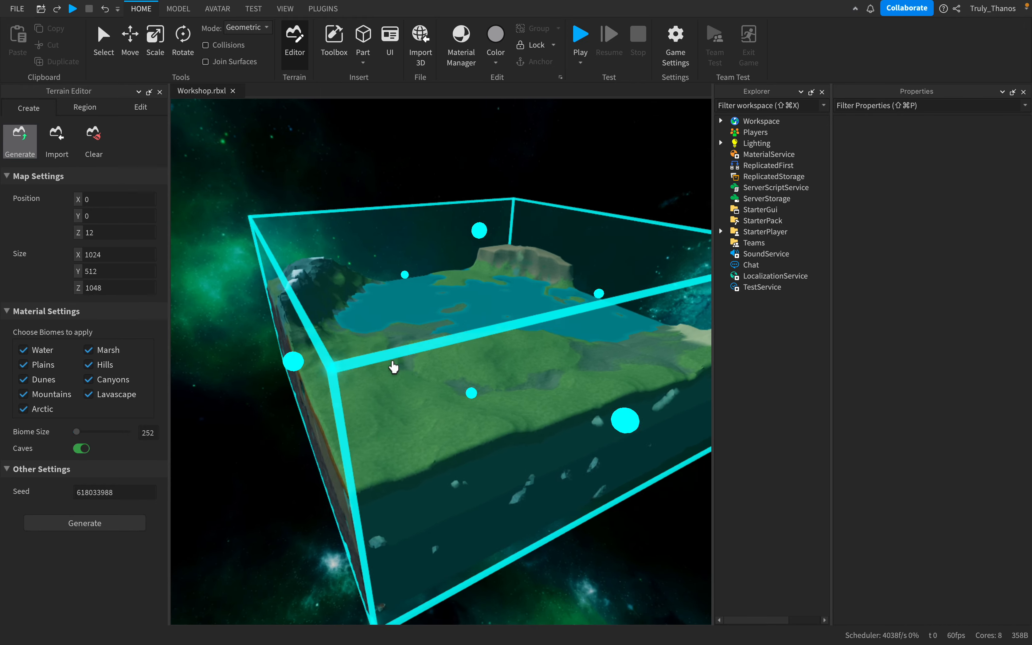
key("w")
right_click_drag(393, 367, 393, 368)
key("s")
key("w")
key("w")
key("s")
right_click_drag(468, 357, 462, 386)
key("w")
key("s")
key("s")
key("w")
right_click_drag(358, 354, 362, 351)
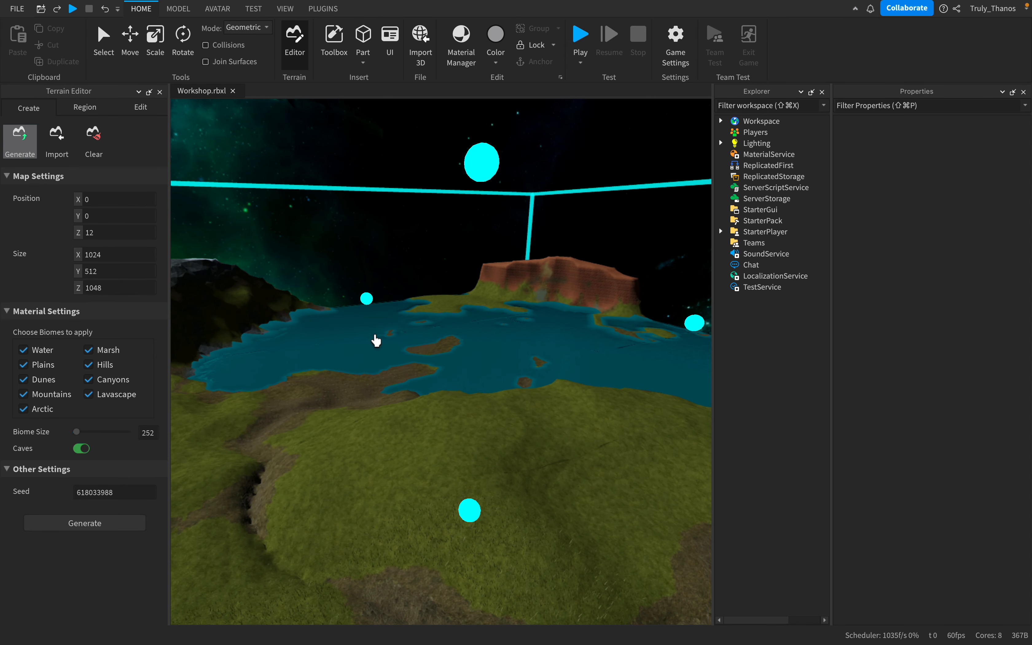
scroll(482, 399, "down", 10)
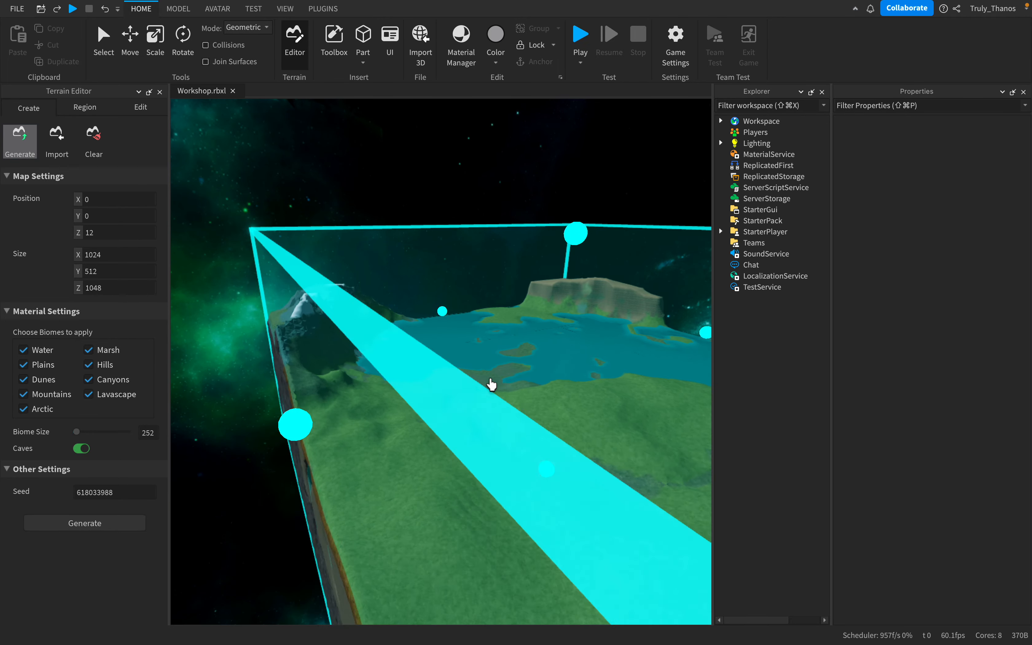
scroll(492, 384, "up", 10)
right_click_drag(496, 385, 560, 389)
key("w")
key("s")
key("d")
key("s")
key("a")
key("w")
key("s")
key("w")
key("d")
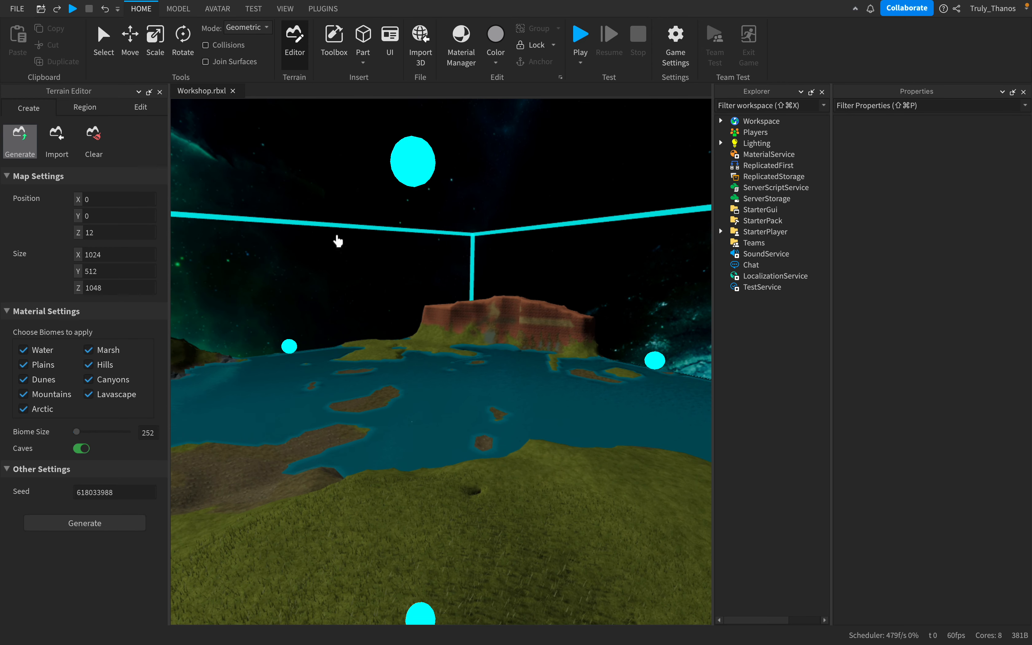
- Switch the Terrain Editor to the region tools, with the snowy mountain side of the island in view
left_click(85, 107)
key("s")
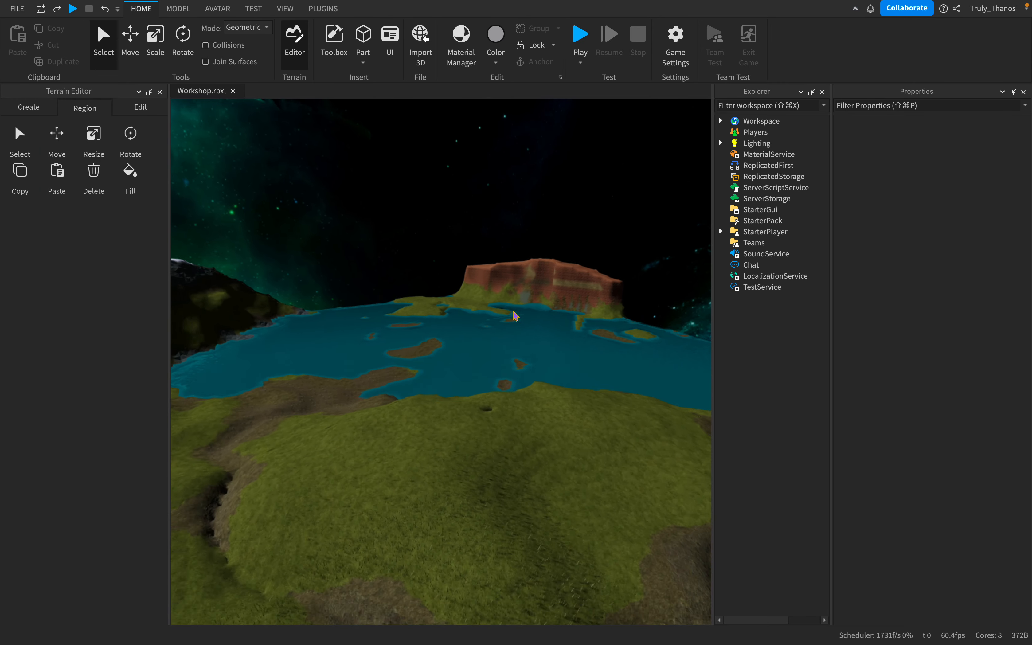
key("s")
right_click_drag(513, 312, 513, 311)
key("d")
key("w")
key("a")
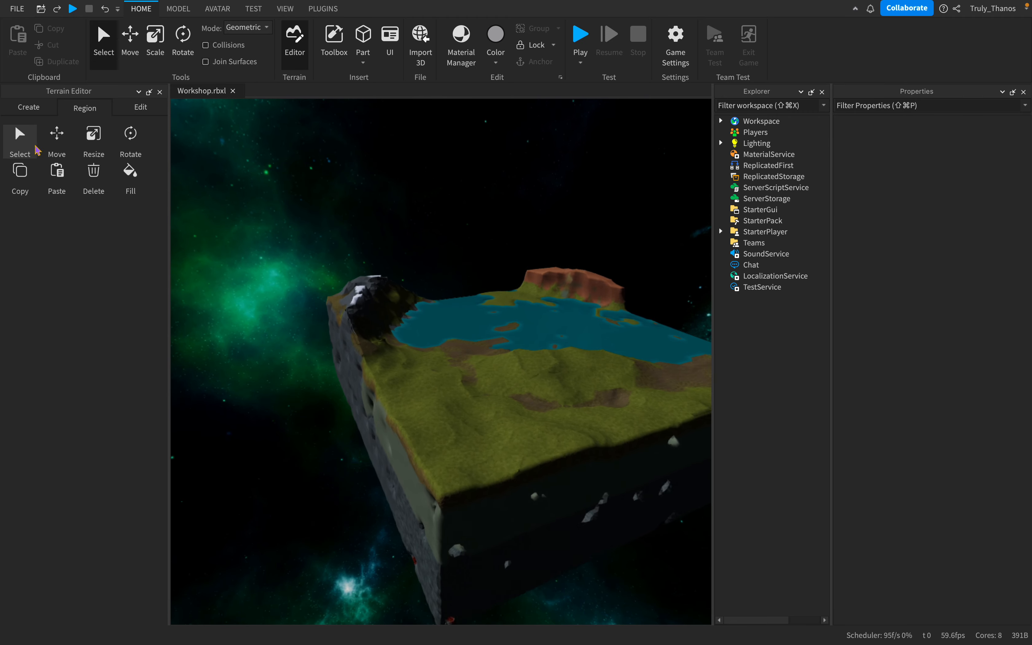
key("w")
right_click_drag(459, 272, 459, 272)
key("a")
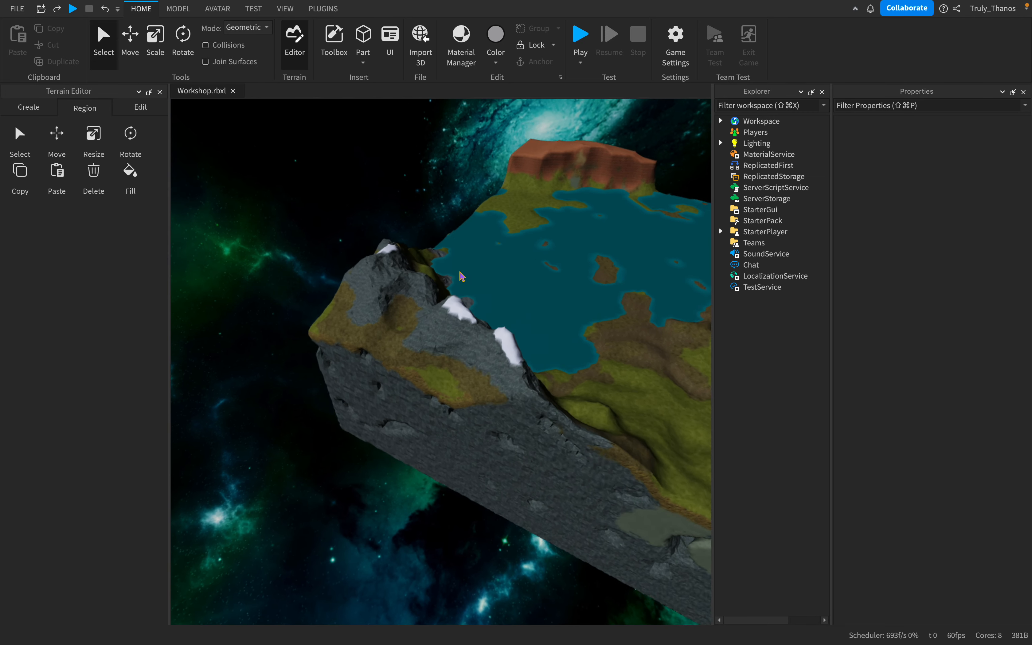
key("s")
- Select a box-shaped terrain region covering part of the snowy ridge and the grassy slope beside it
left_click(20, 136)
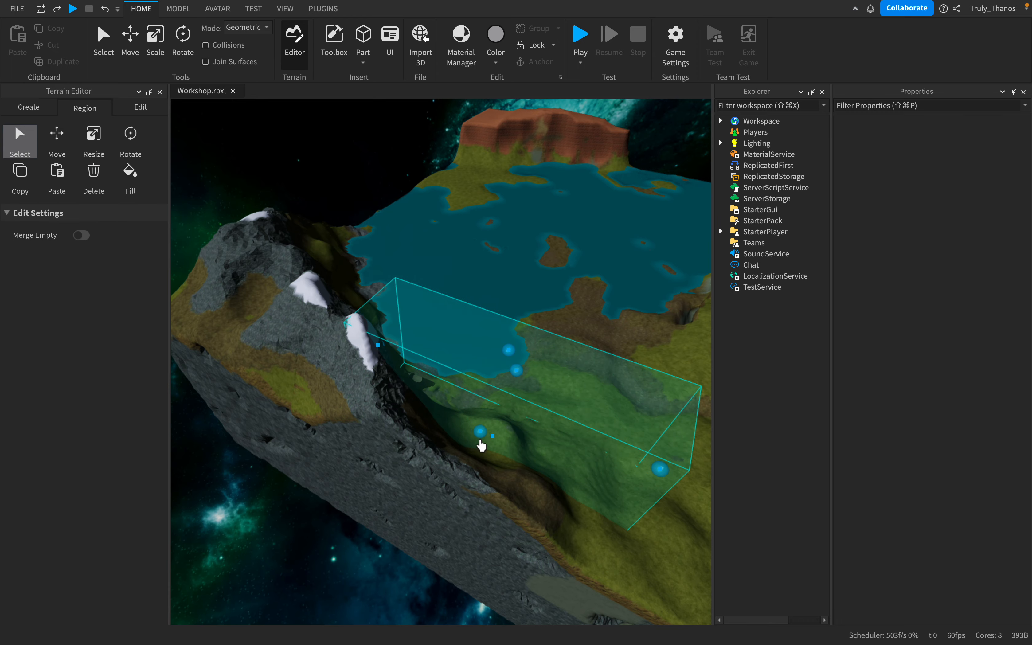
key("d")
right_click_drag(622, 410, 617, 408)
scroll(622, 410, "up", 5)
scroll(617, 407, "down", 8)
scroll(548, 355, "up", 3)
key("d")
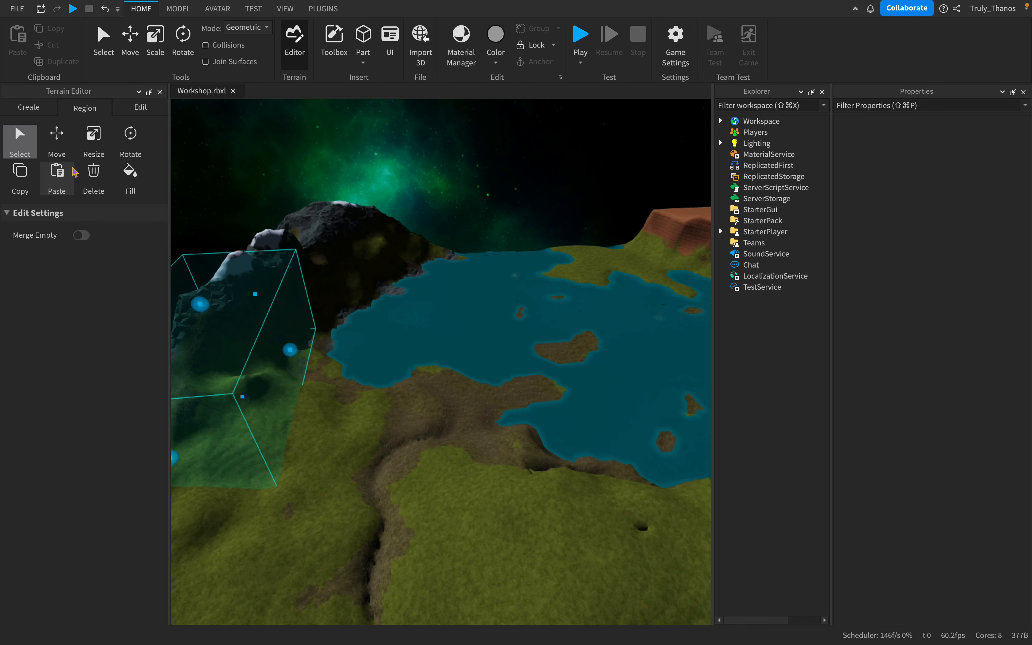
right_click_drag(413, 323, 412, 323)
scroll(412, 322, "down", 5)
scroll(233, 254, "up", 5)
right_click_drag(233, 253, 233, 253)
- Move the selected terrain region outward over the island's edge
left_click(63, 150)
right_click_drag(424, 269, 424, 270)
scroll(424, 270, "down", 5)
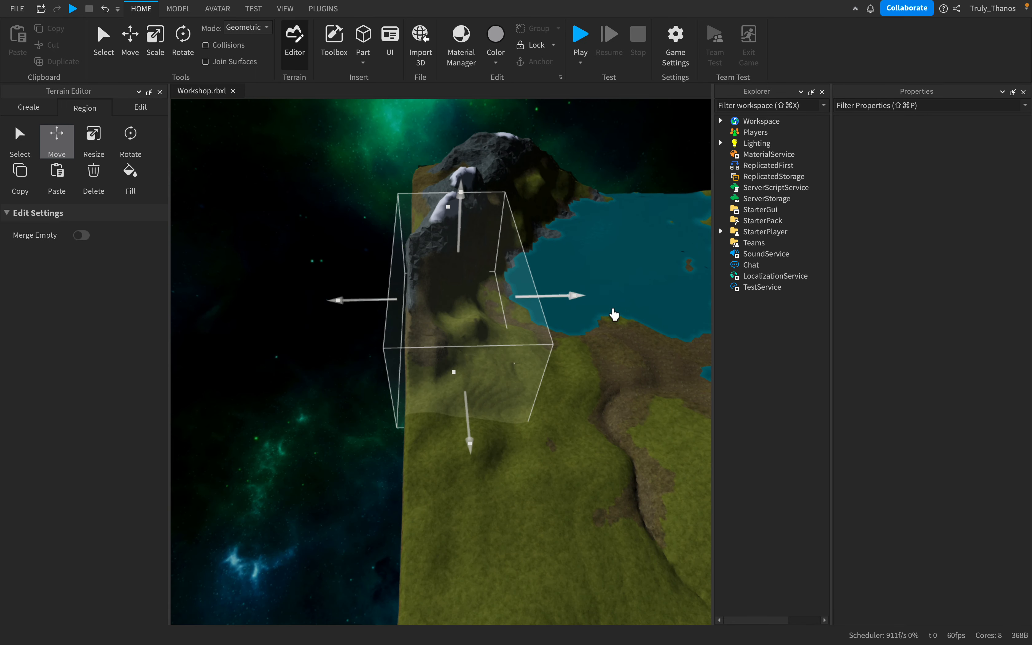
scroll(613, 314, "up", 3)
left_click_drag(603, 278, 383, 385)
- Show the rotation handles on the moved terrain region and delete the terrain inside it
left_click(131, 140)
right_click_drag(570, 334, 572, 333)
scroll(572, 333, "down", 4)
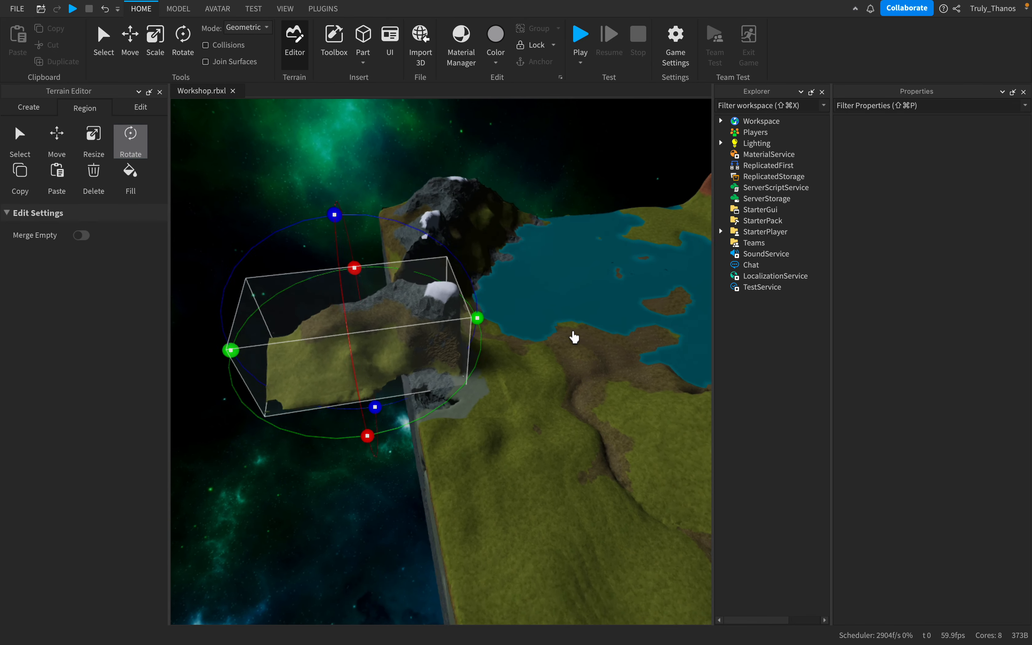
key("w")
key("a")
key("d")
left_click(91, 182)
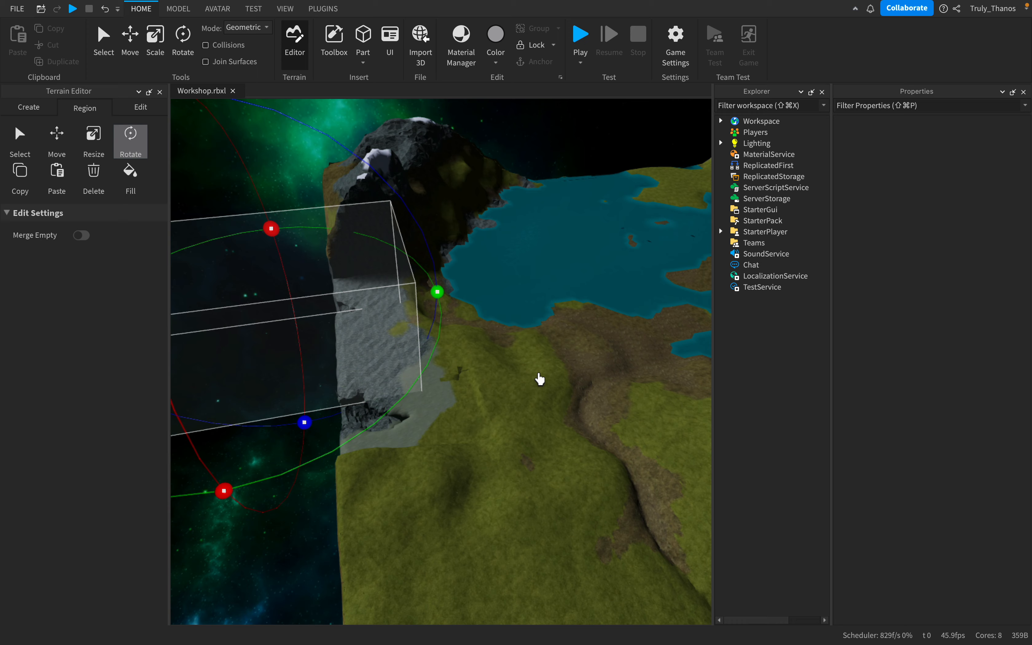
- Undo the deletion and the move of the terrain region
key("super+z")
key("super+z")
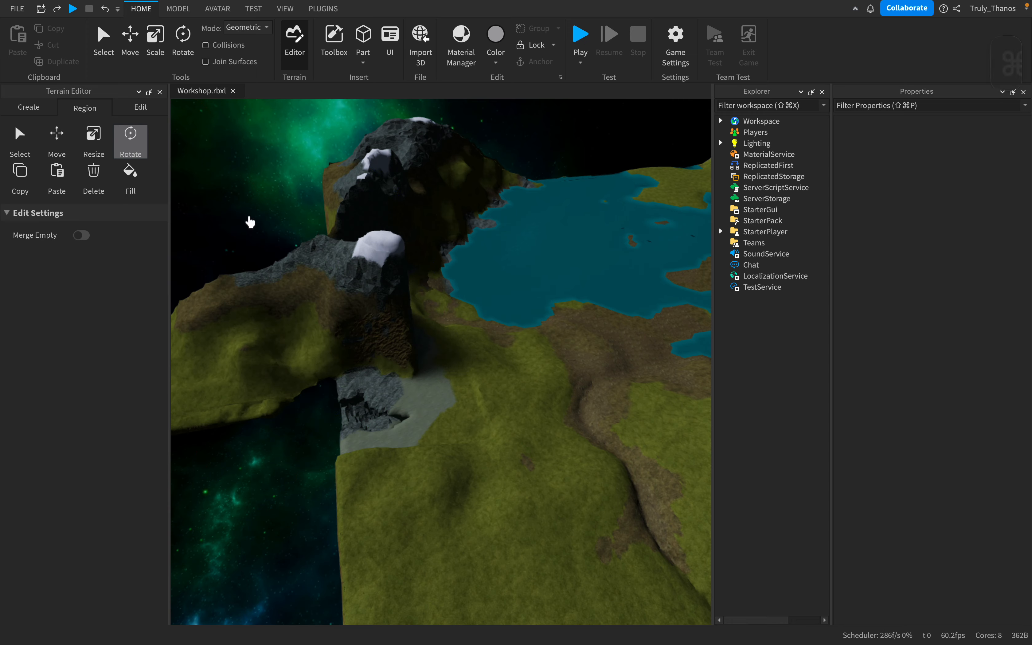
key("super+z")
right_click_drag(434, 314, 434, 313)
key("a")
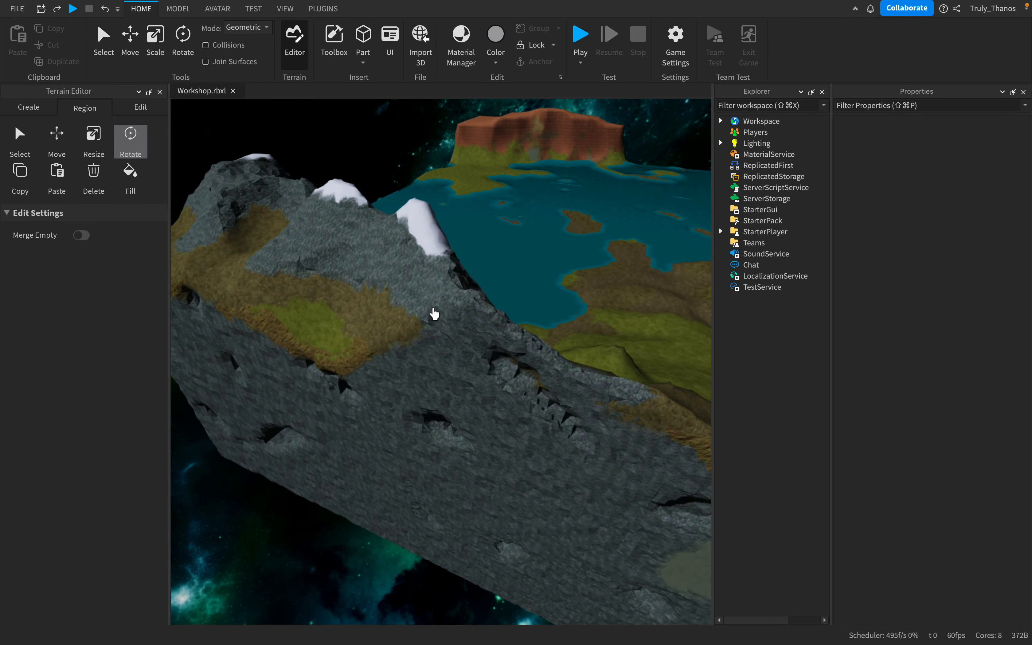
- Select a long, narrow terrain region on the slope between the snowy ridge and the lake
key("d")
key("a")
left_click(20, 143)
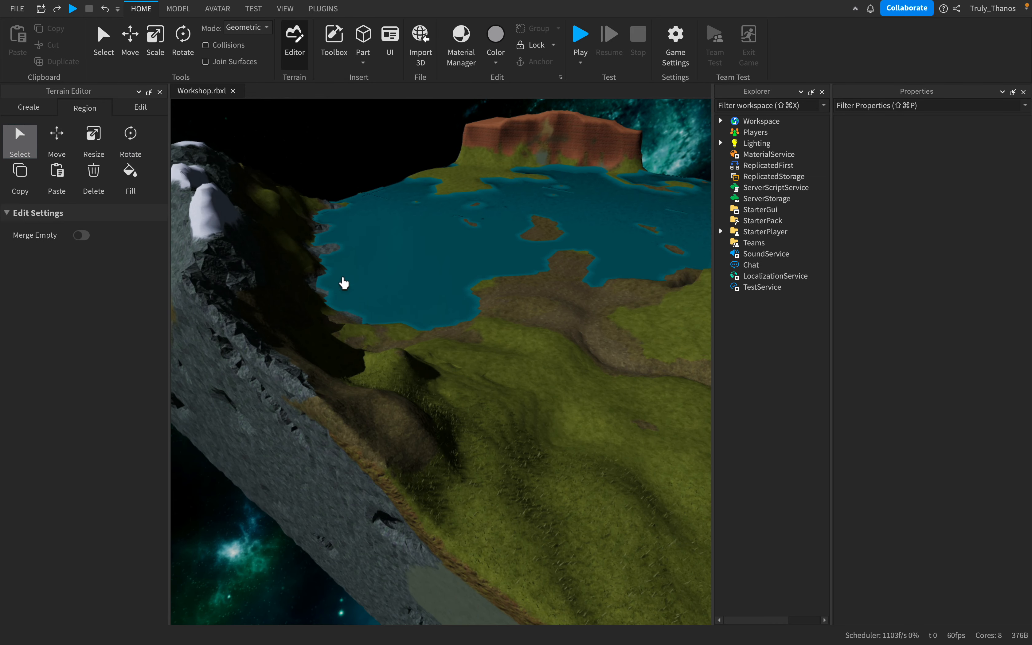
key("d")
right_click_drag(624, 341, 624, 341)
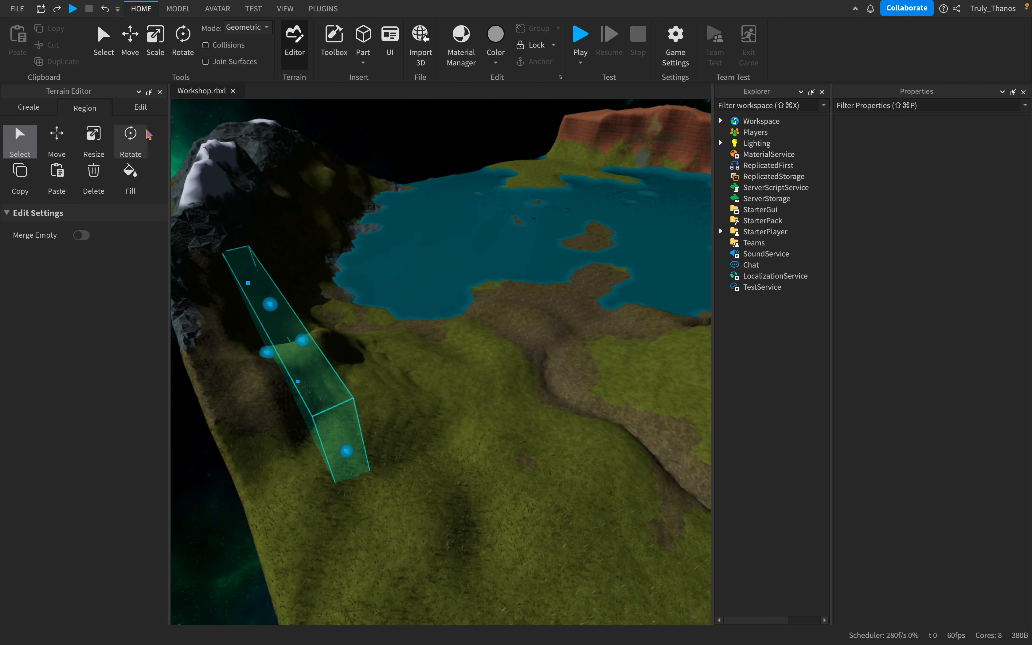
- Switch the Terrain Editor to the brush editing tools, with the grassy hill and its dirt gullies in view
left_click(141, 108)
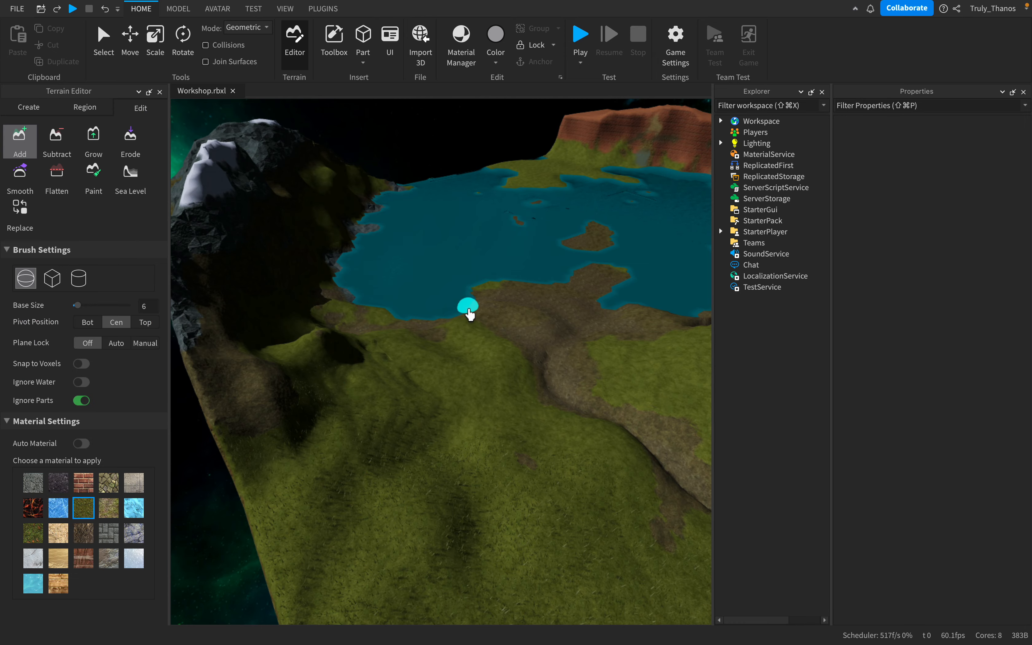
key("s")
right_click_drag(469, 314, 426, 288)
key("s")
key("w")
key("s")
key("d")
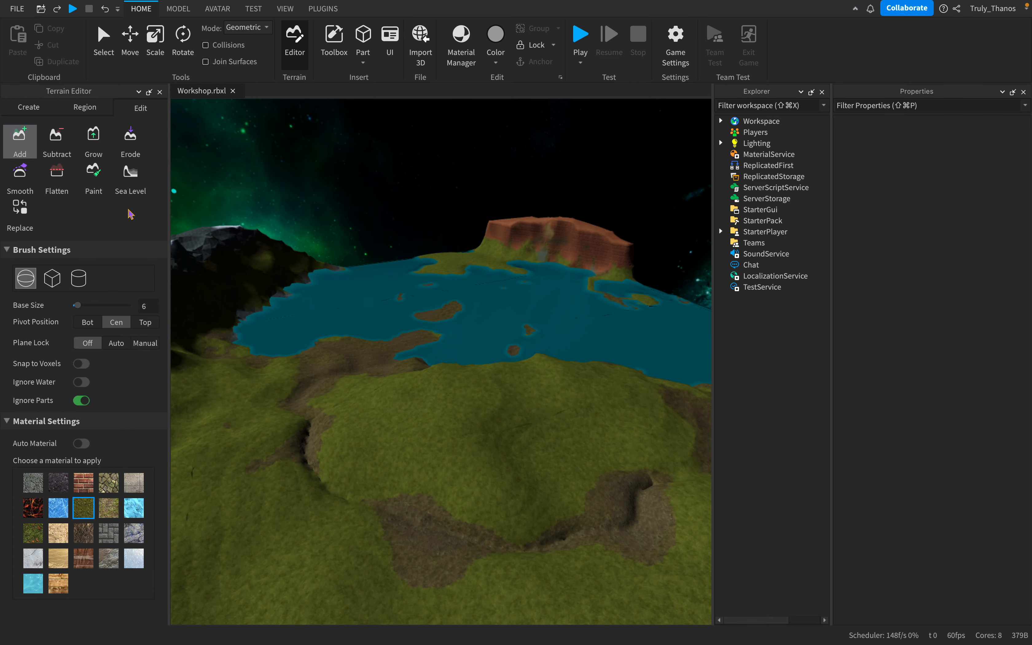
- Add raised grass ridges along the dirt gully beside the hill using the spherical Add brush at base size 6
key("s")
right_click_drag(604, 357, 603, 357)
key("w")
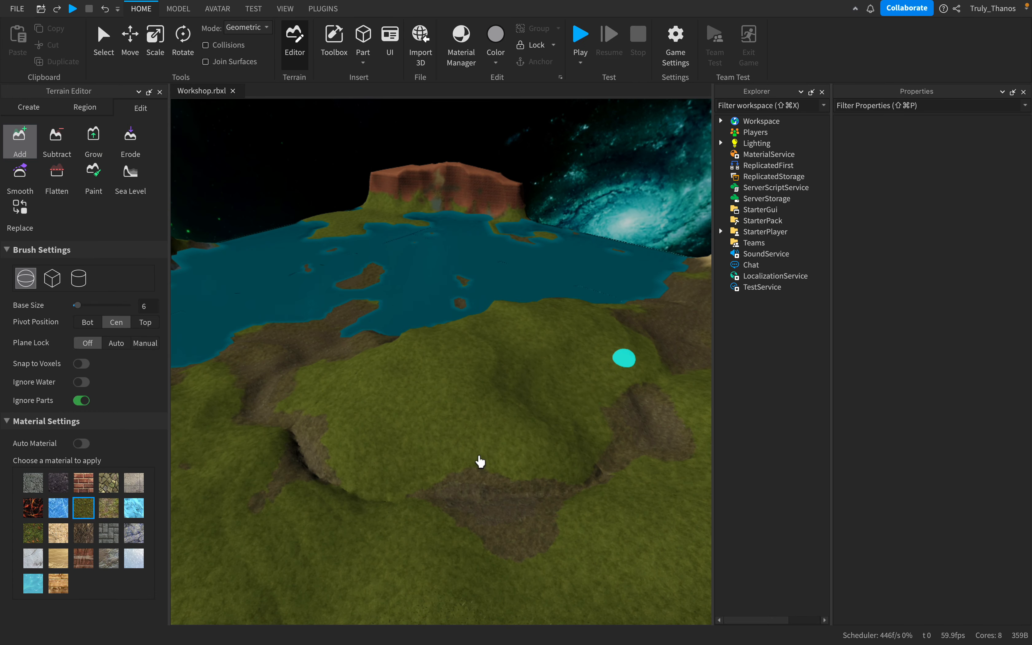
key("a")
key("s")
right_click_drag(454, 436, 454, 436)
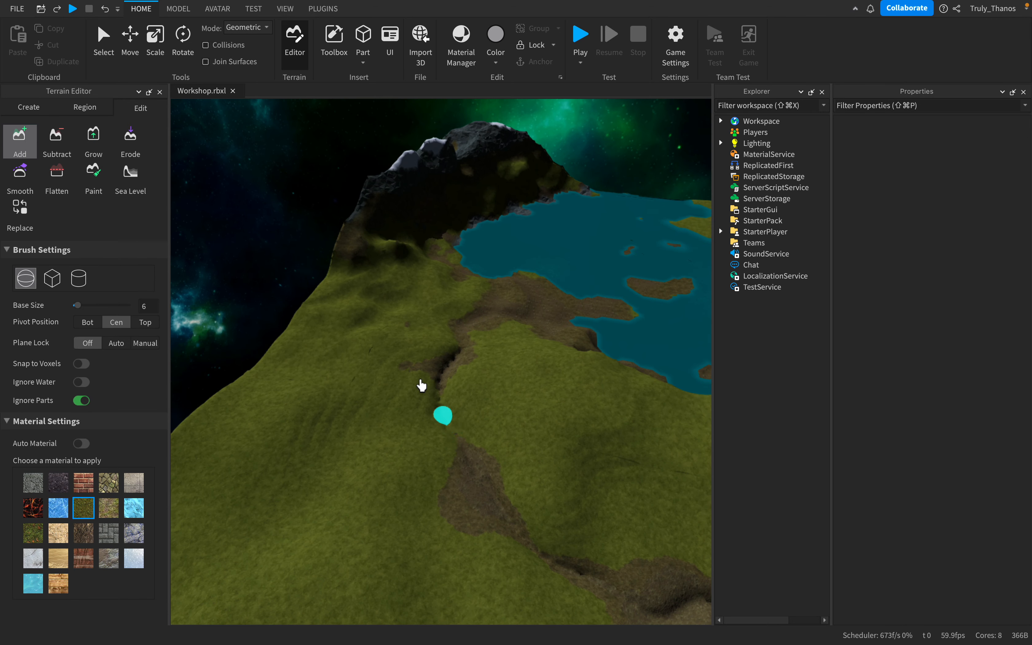
key("a")
key("w")
key("d")
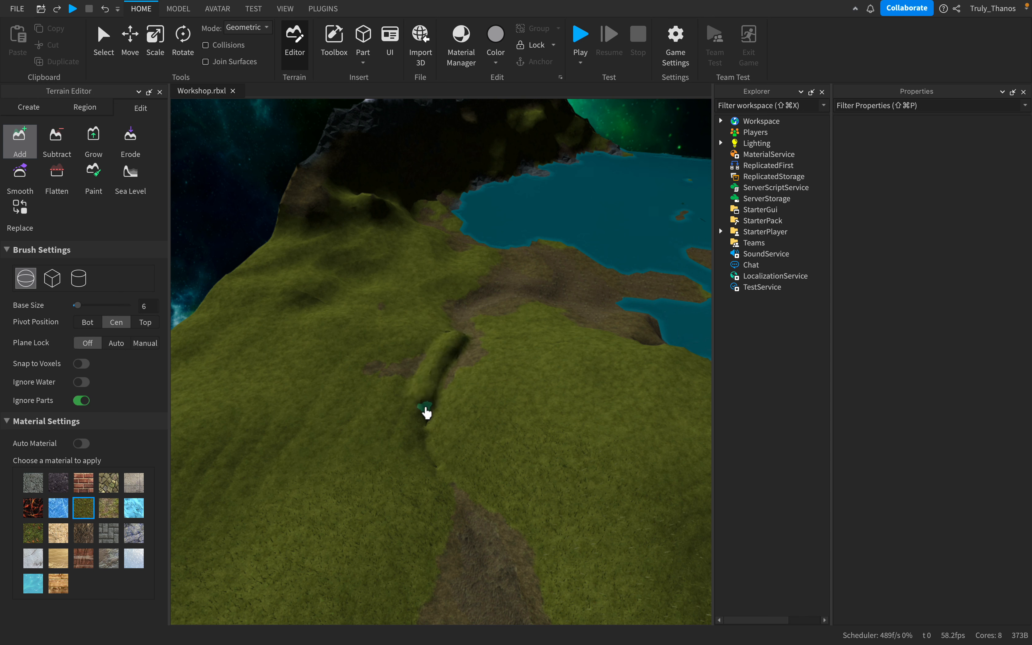
mouse_move(441, 474)
left_mouse_down()
mouse_move(491, 555)
mouse_move(418, 542)
mouse_move(452, 397)
left_mouse_up()
mouse_move(298, 278)
right_mouse_down()
mouse_move(175, 263)
mouse_move(221, 256)
mouse_move(183, 232)
right_mouse_up()
- Paint grass over the dirt patches along the crease at the foot of the hill using the size 6 Paint brush
left_click(94, 188)
scroll(496, 397, "down", 5)
right_click_drag(496, 397, 494, 399)
key("w")
scroll(495, 397, "down", 5)
scroll(447, 373, "up", 5)
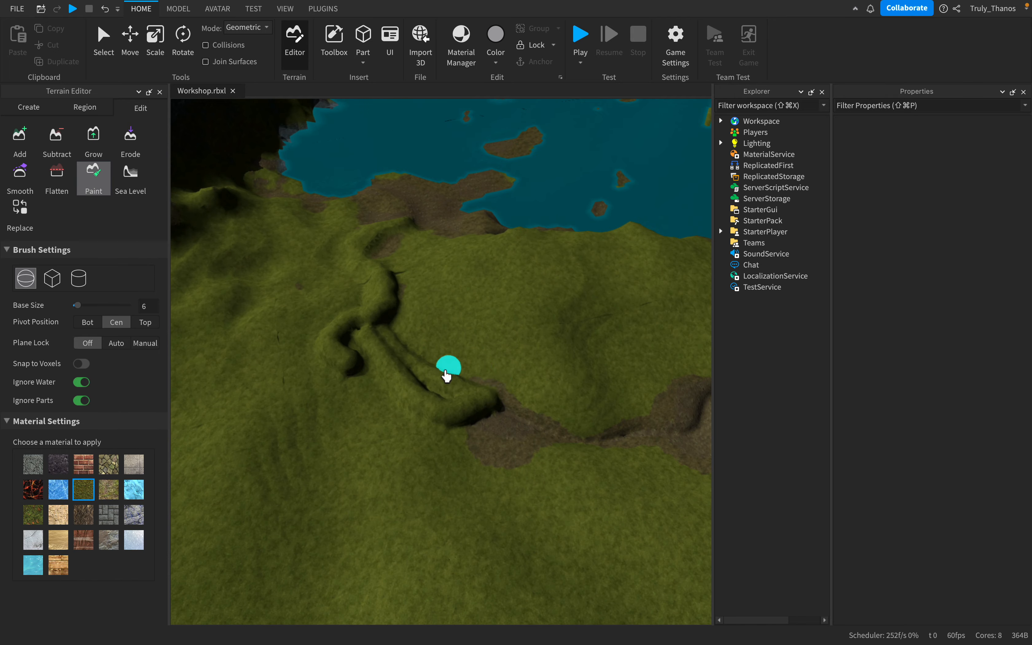
scroll(426, 414, "down", 5)
scroll(545, 450, "up", 5)
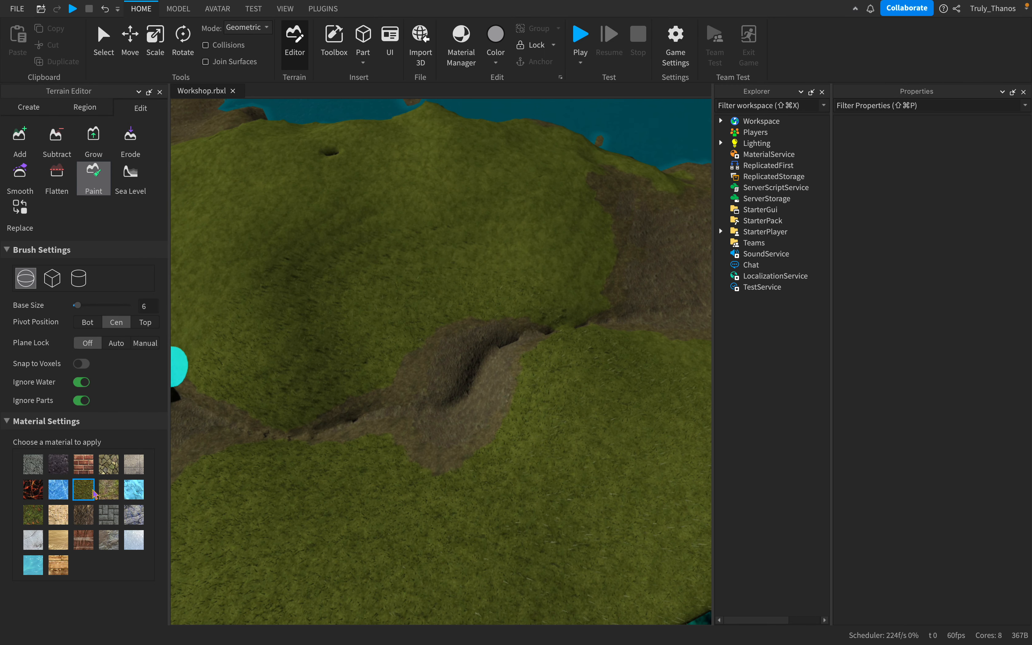
mouse_move(622, 332)
left_mouse_down()
mouse_move(433, 341)
mouse_move(407, 407)
left_mouse_up()
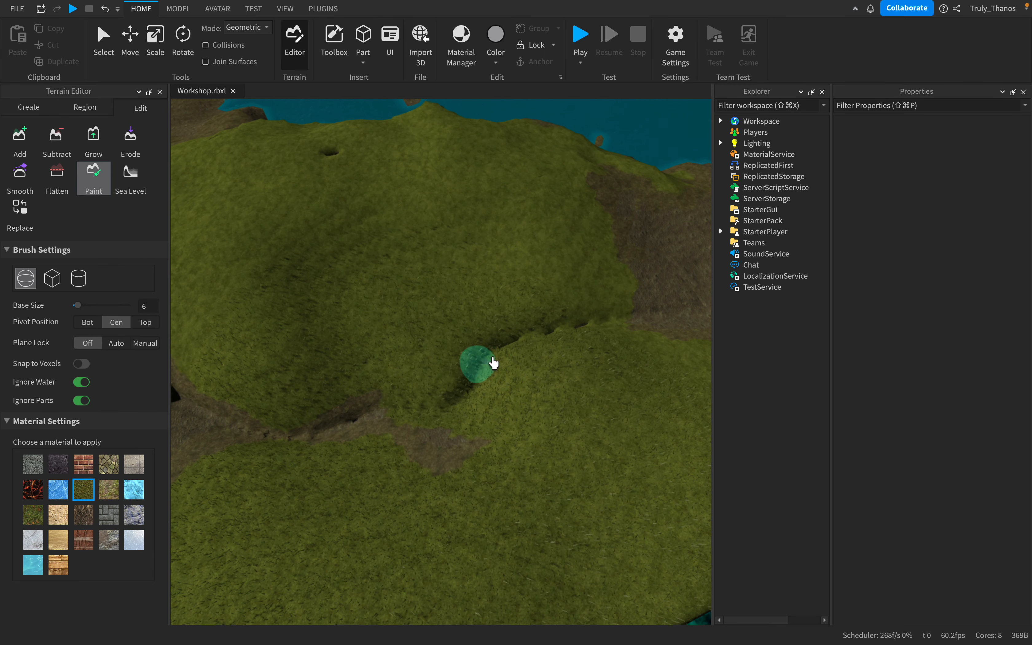
key("a")
left_click_drag(469, 412, 413, 433)
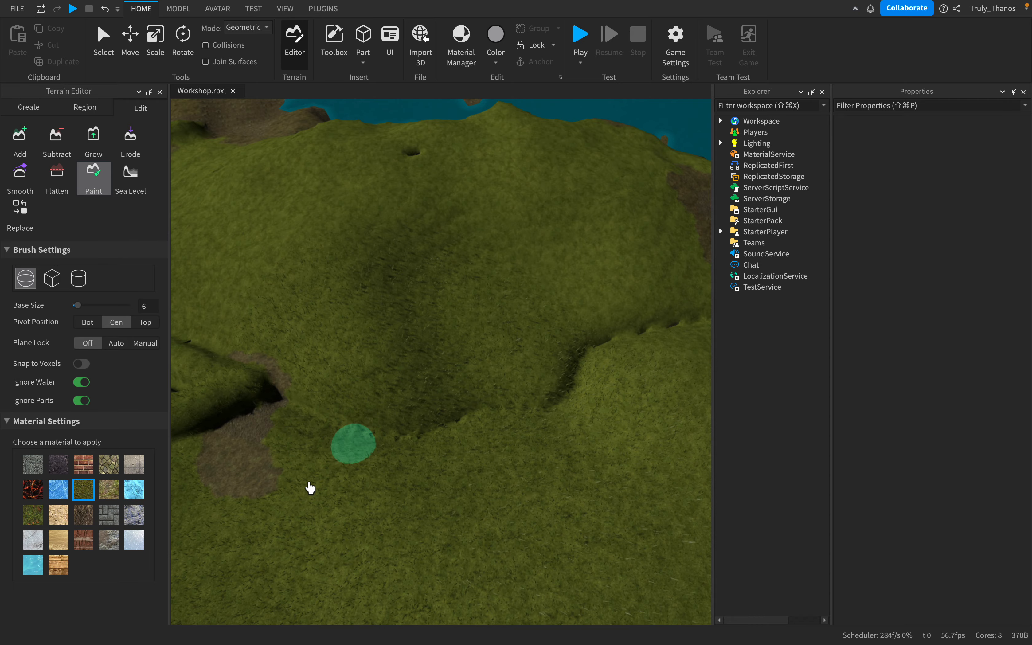
left_click_drag(310, 488, 226, 466)
- Examine the grass-painted hill, its crease and the bare dirt slope above the lake from several angles
scroll(437, 370, "down", 5)
scroll(437, 370, "up", 4)
key("d")
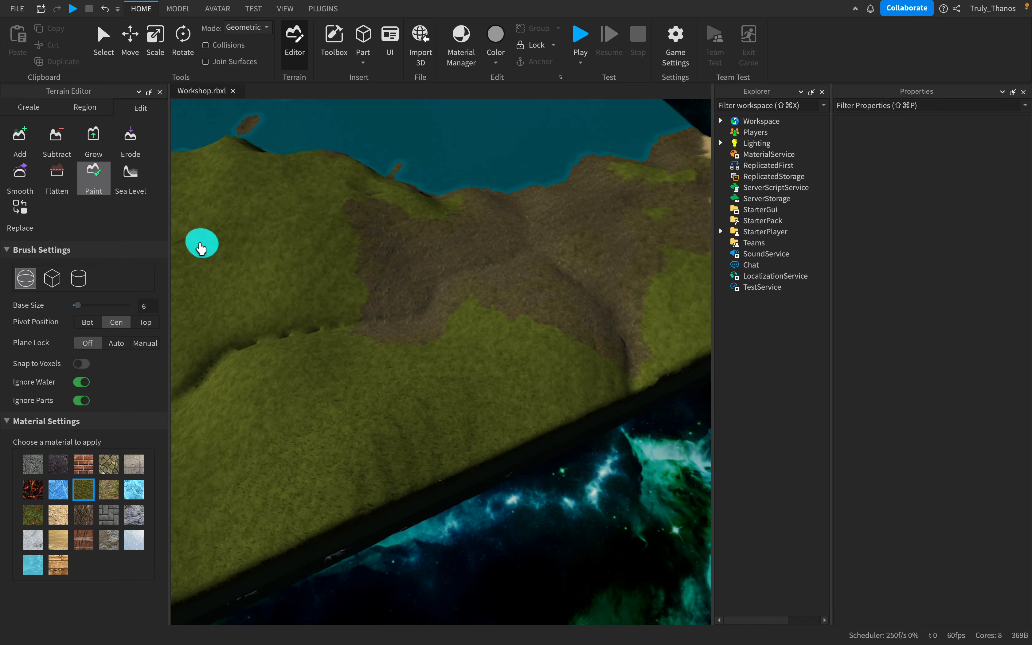
scroll(279, 273, "down", 5)
right_click_drag(279, 273, 279, 273)
scroll(279, 273, "up", 5)
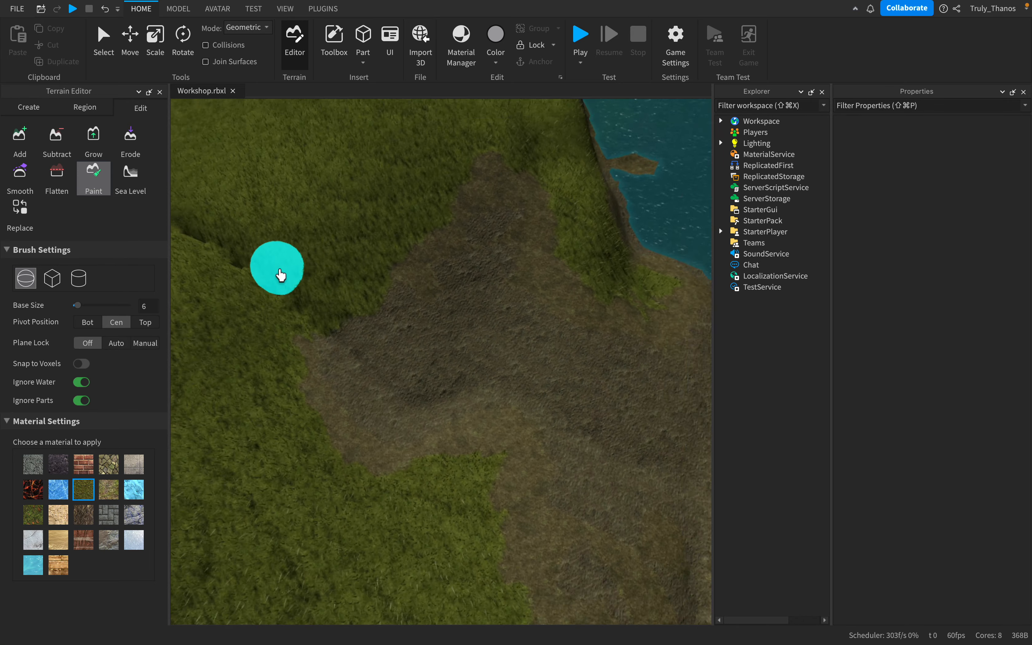
key("a")
left_click_drag(545, 342, 421, 375)
scroll(421, 375, "down", 4)
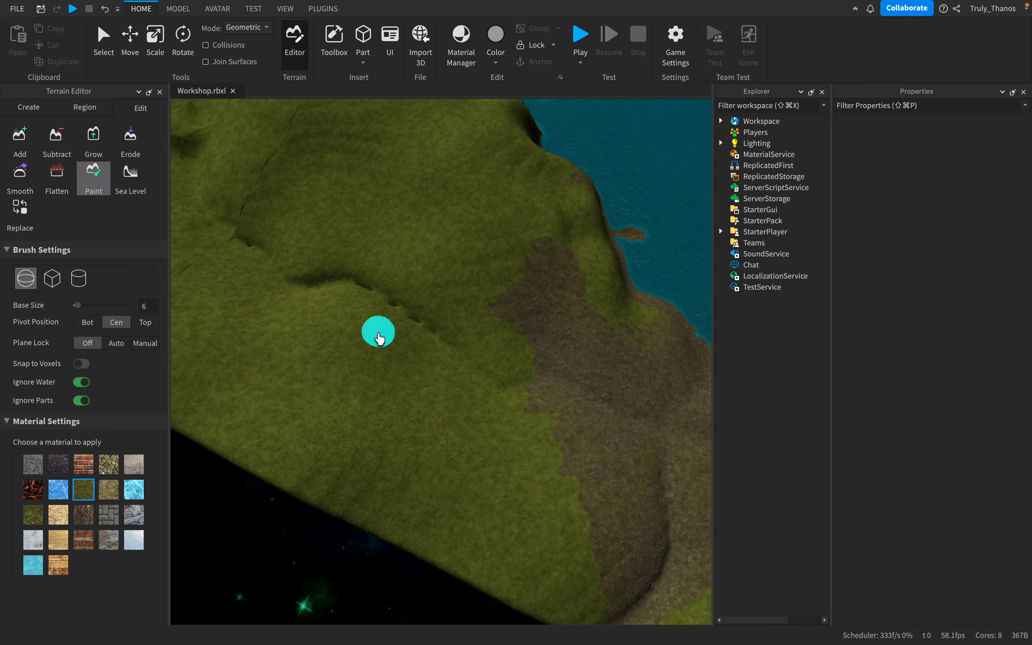
right_click_drag(385, 335, 416, 351)
scroll(382, 328, "down", 4)
scroll(382, 328, "up", 3)
scroll(416, 351, "up", 2)
scroll(313, 393, "down", 2)
scroll(314, 393, "up", 3)
right_click_drag(314, 393, 457, 361)
scroll(549, 347, "down", 2)
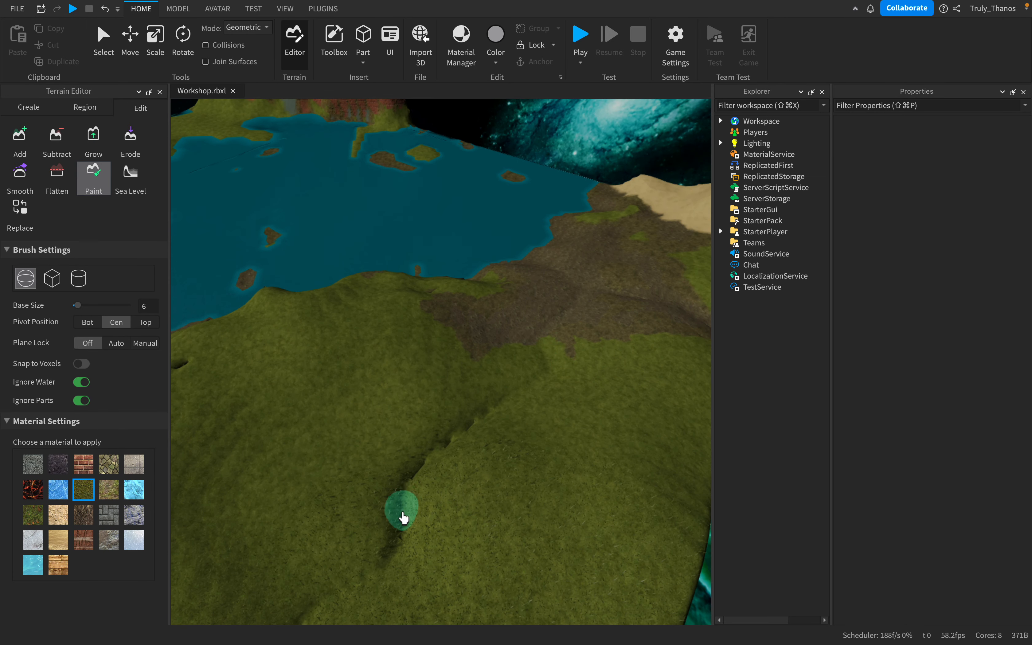
scroll(403, 514, "down", 4)
right_click_drag(403, 514, 413, 481)
scroll(413, 481, "up", 3)
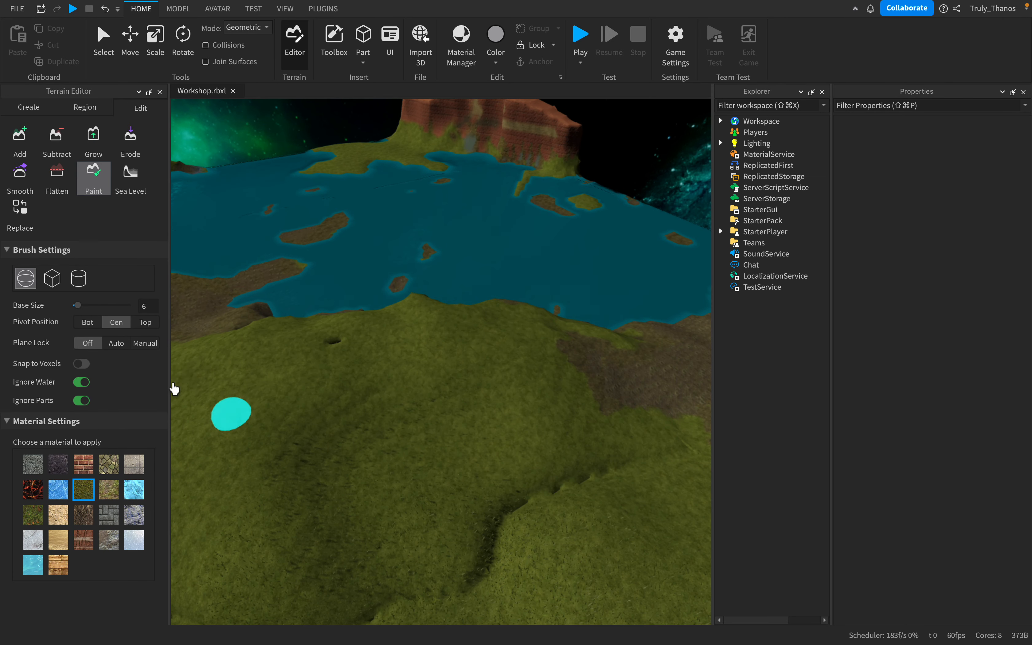
- Place a small round grass mound on the dirt slope beside the lake with the Add brush at base size 6
left_click(55, 280)
scroll(343, 370, "down", 3)
right_click_drag(343, 370, 343, 370)
scroll(343, 371, "up", 4)
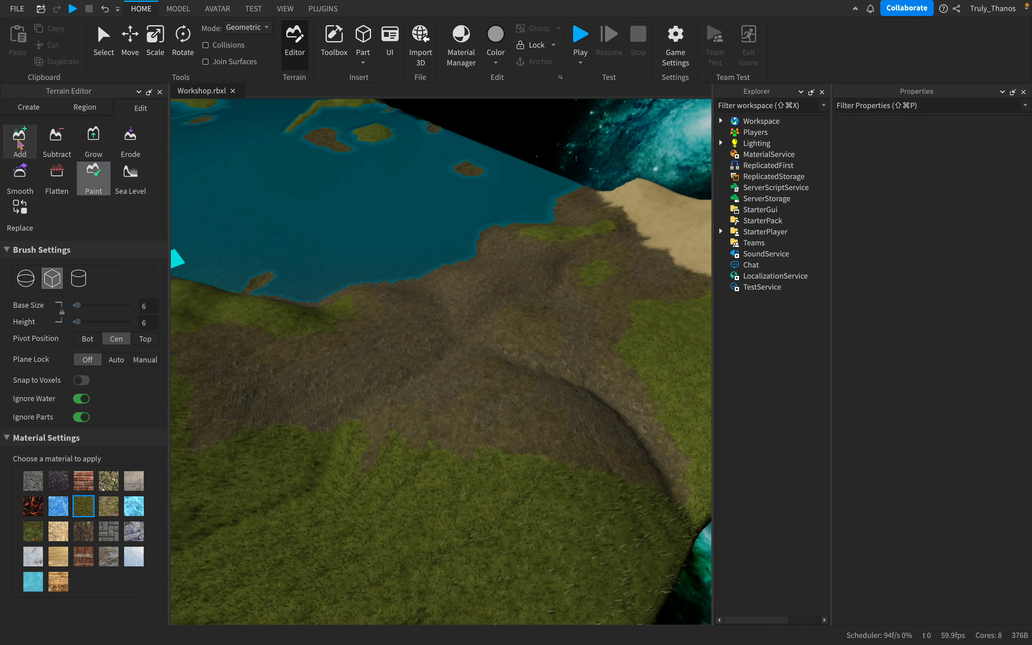
left_click(19, 145)
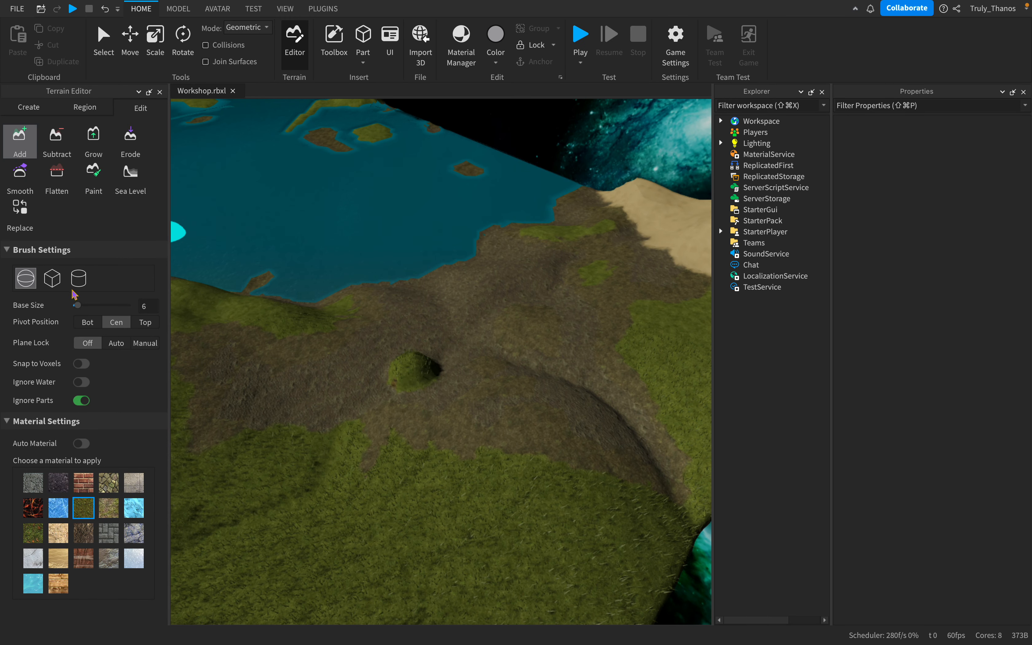
- Add several separate grass blocks across the dirt slope around the mound using the cube Add brush at base size and height 6
left_click(52, 278)
left_click(495, 343)
right_click_drag(532, 370, 529, 373)
scroll(530, 373, "down", 3)
left_click(432, 435)
right_click_drag(567, 430, 567, 431)
left_click(480, 469)
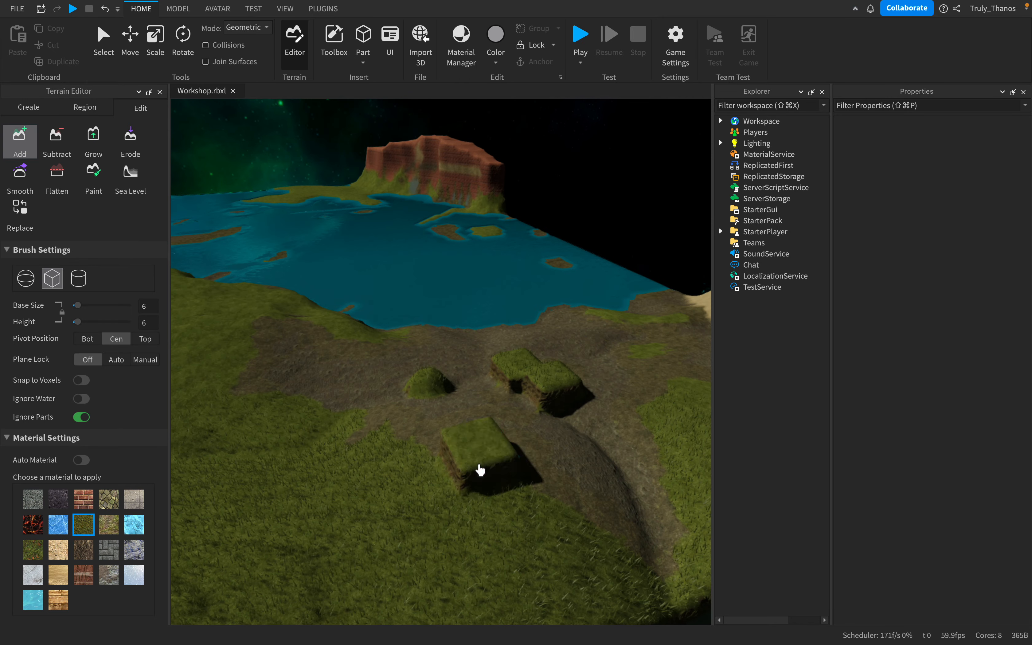
right_click_drag(480, 469, 480, 469)
left_click(557, 437)
scroll(557, 437, "down", 3)
left_click(452, 495)
right_click_drag(543, 469, 543, 469)
right_click_drag(258, 373, 258, 373)
scroll(258, 373, "down", 3)
scroll(266, 373, "up", 3)
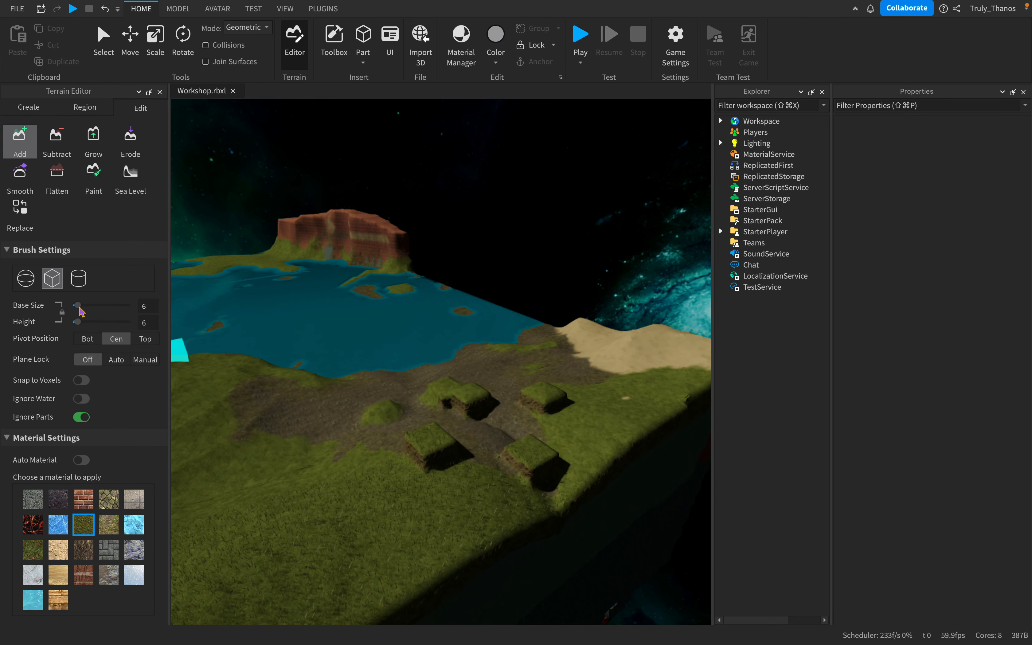
- Add one large grass block over the small blocks using the cube Add brush with base size 28 and height 61
left_click_drag(78, 310, 129, 322)
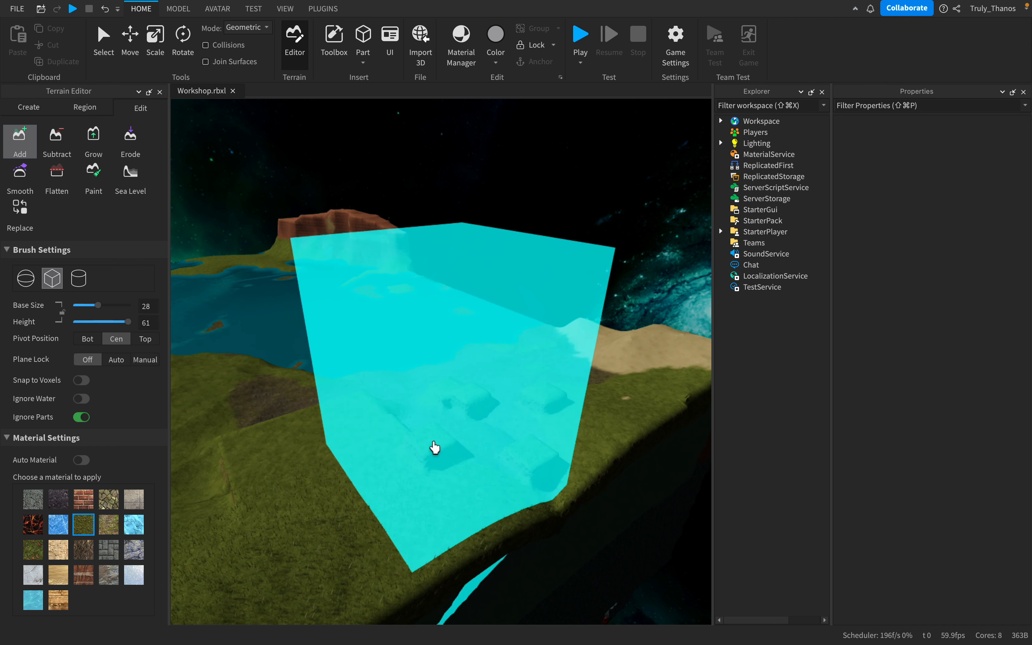
scroll(509, 362, "down", 3)
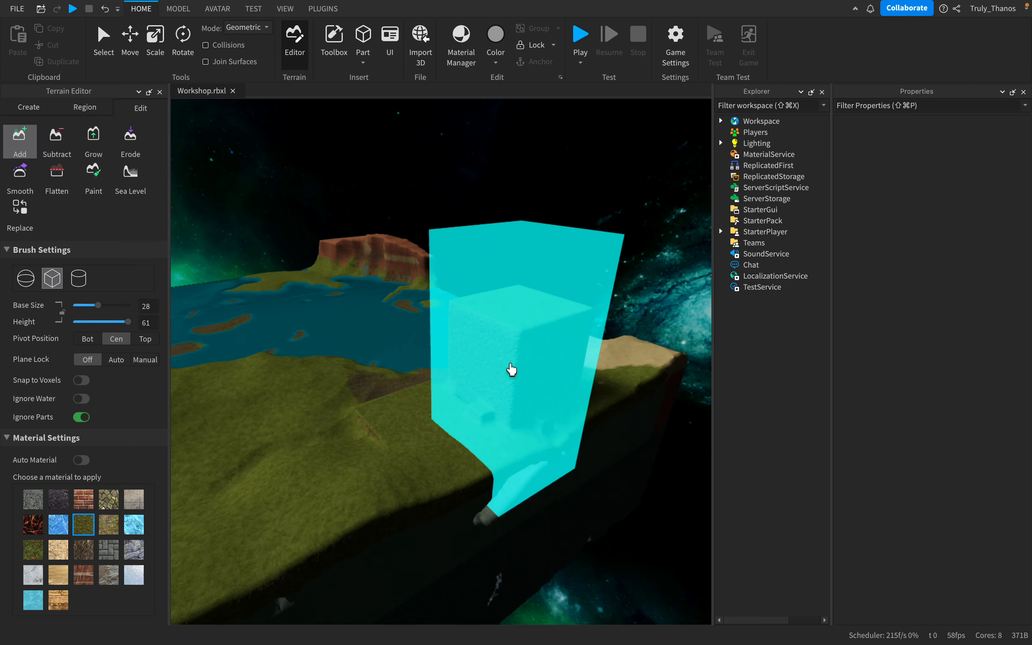
key("a")
key("w")
right_click_drag(514, 362, 505, 353)
key("s")
right_click_drag(506, 357, 529, 358)
key("w")
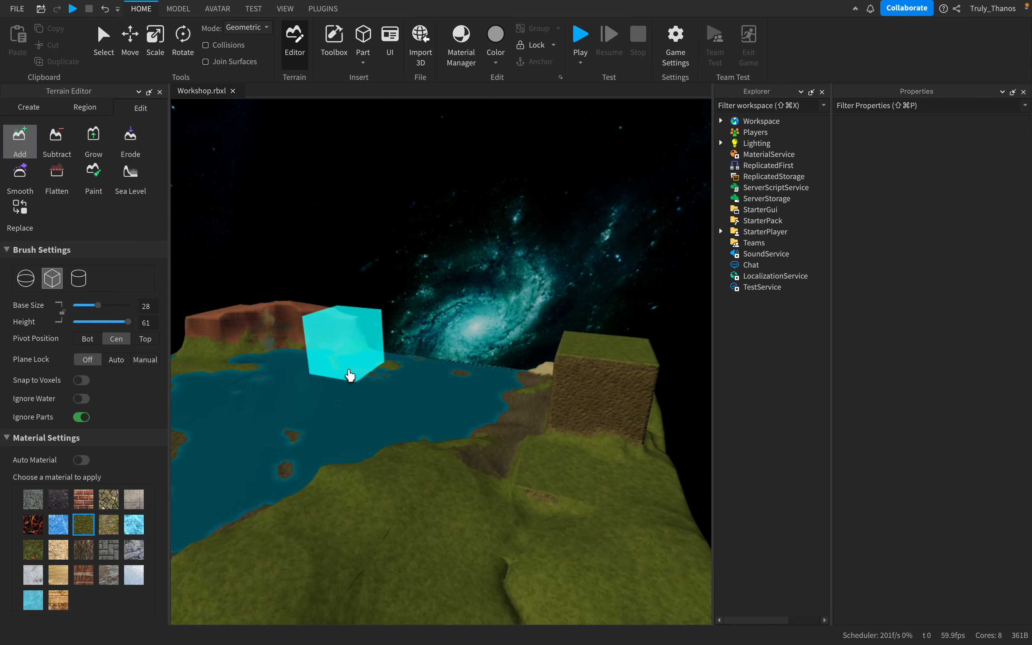
- Add a large asphalt block on the grassy slope near the snowy mountain using the cube Add brush
right_click_drag(215, 513, 316, 496)
scroll(419, 399, "down", 3)
scroll(409, 402, "up", 3)
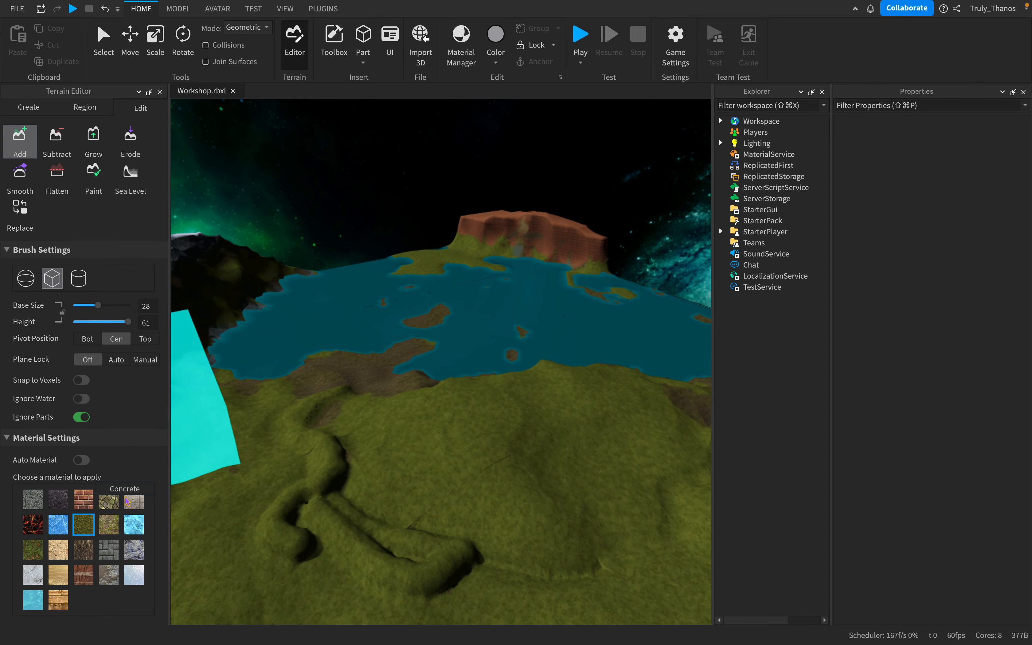
left_click(32, 499)
scroll(484, 429, "down", 3)
right_click_drag(484, 429, 483, 429)
scroll(483, 429, "up", 3)
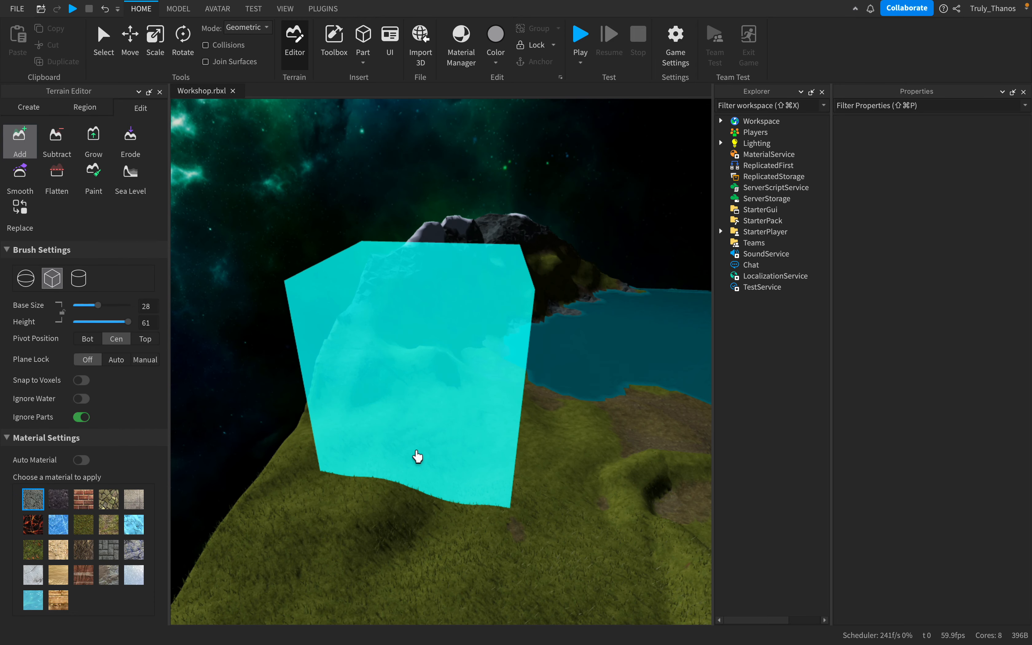
left_click(433, 474)
- Add a large cracked lava block on top of the red rock plateau across the lake
scroll(462, 470, "down", 5)
scroll(462, 469, "up", 3)
right_click_drag(462, 469, 462, 469)
scroll(462, 470, "down", 5)
scroll(462, 469, "up", 3)
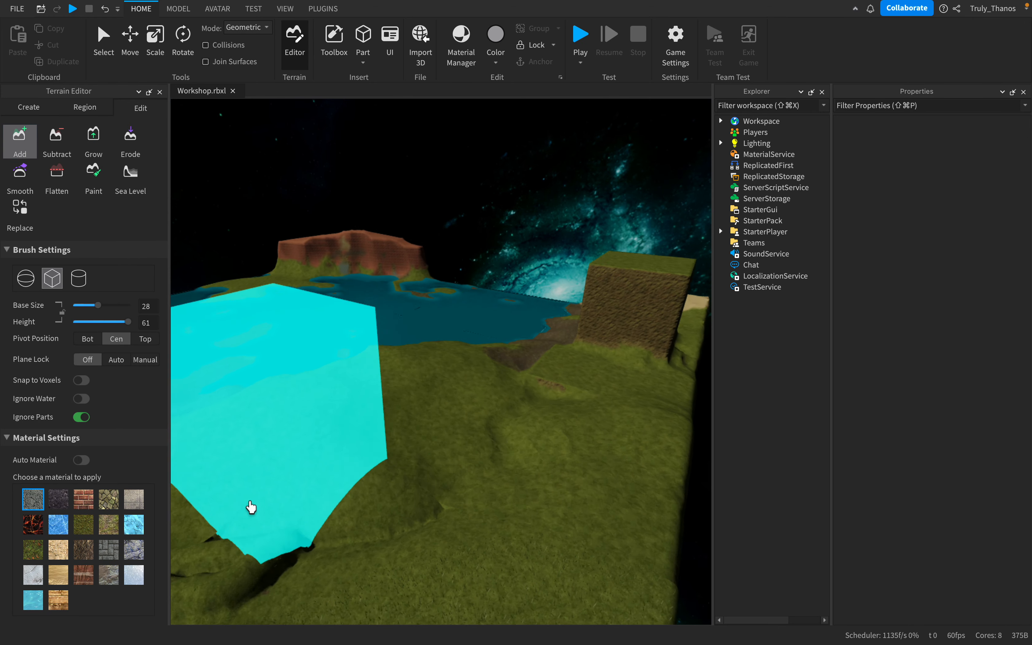
right_click_drag(542, 396, 542, 396)
scroll(542, 395, "up", 8)
left_click(426, 433)
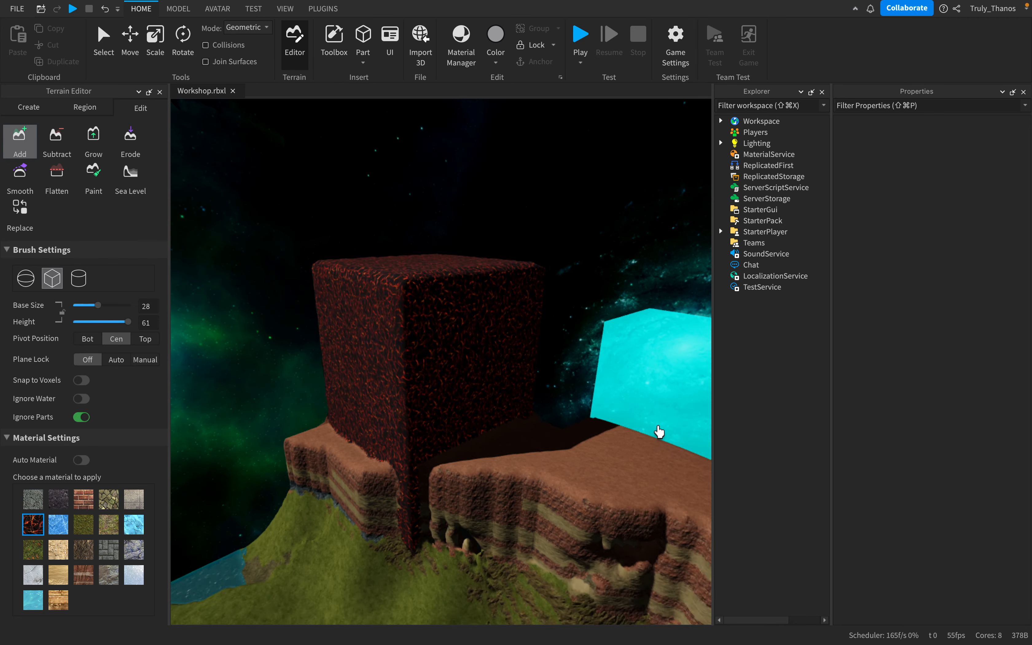
- Paint ice over the top and slopes of the grassy hill using the spherical Paint brush at base size 6
scroll(661, 430, "down", 3)
scroll(659, 432, "up", 4)
scroll(659, 432, "down", 8)
right_click_drag(659, 432, 659, 431)
scroll(659, 432, "up", 5)
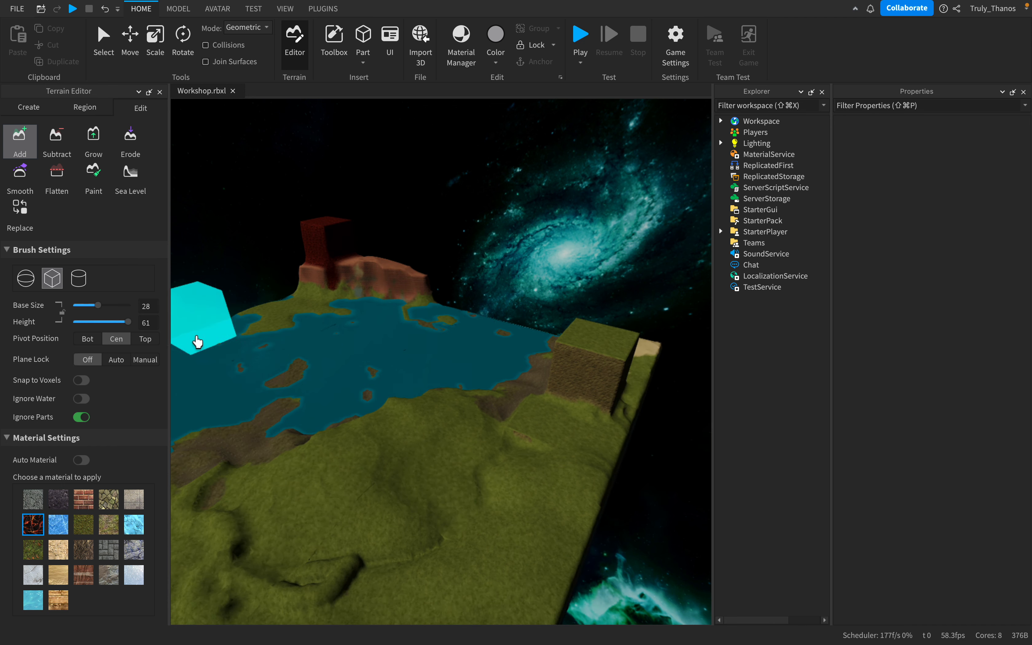
left_click(92, 183)
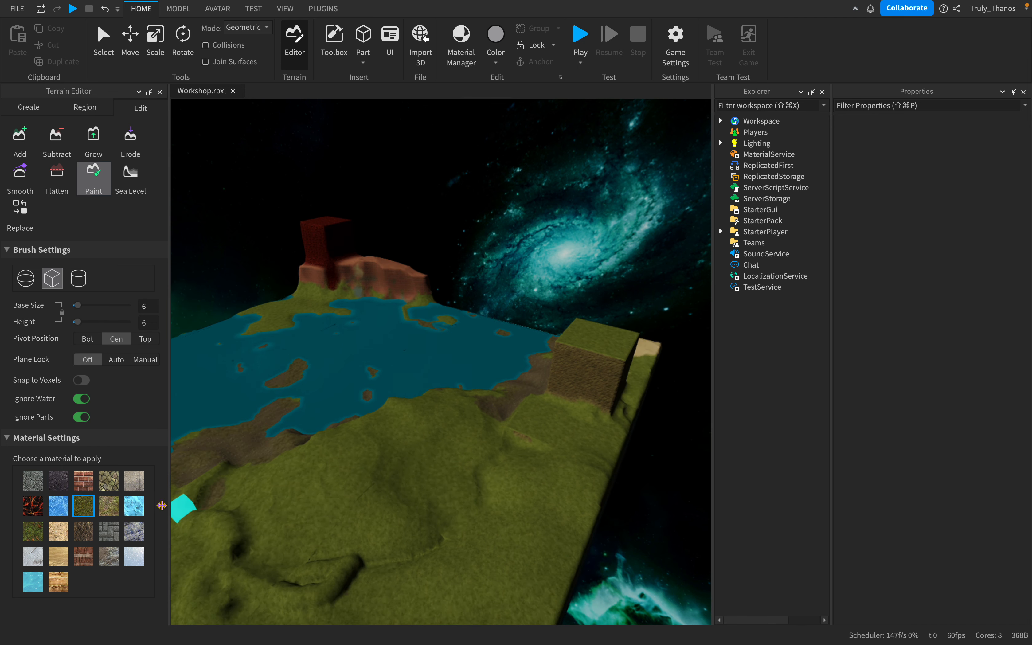
left_click(134, 512)
right_click_drag(401, 445, 401, 445)
scroll(401, 445, "up", 5)
left_click(25, 283)
right_click_drag(434, 367, 434, 366)
mouse_move(390, 319)
left_mouse_down()
mouse_move(457, 368)
mouse_move(453, 301)
mouse_move(382, 448)
left_mouse_up()
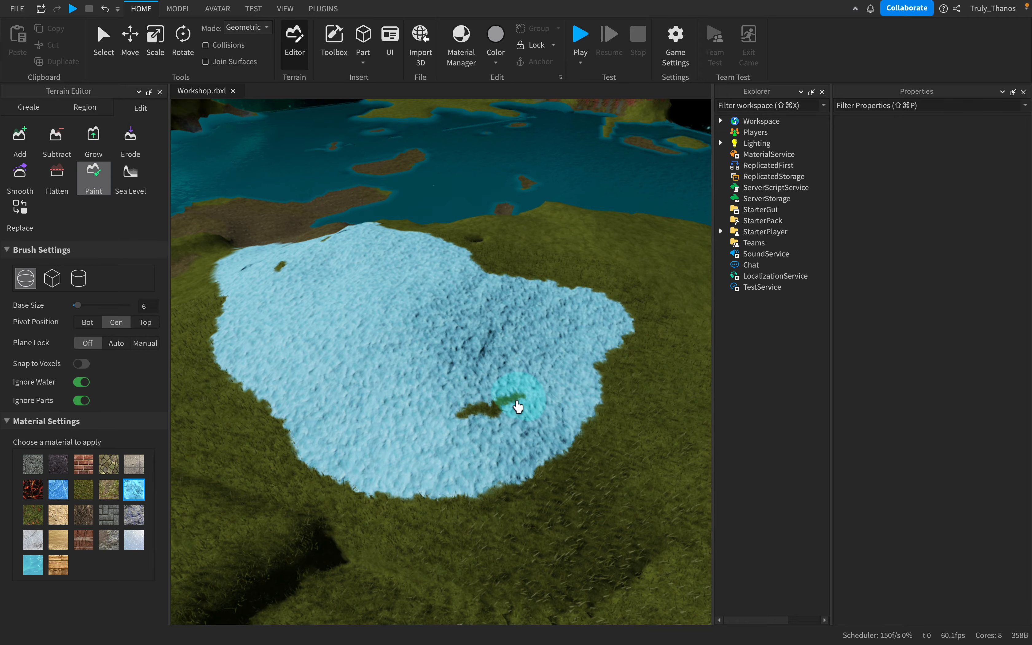
- Paint a patch of ice on the dirt island in the lake near the hill
scroll(421, 349, "down", 5)
right_click_drag(421, 348, 421, 348)
scroll(421, 349, "up", 4)
left_click_drag(370, 443, 410, 456)
scroll(394, 553, "down", 3)
scroll(319, 560, "up", 5)
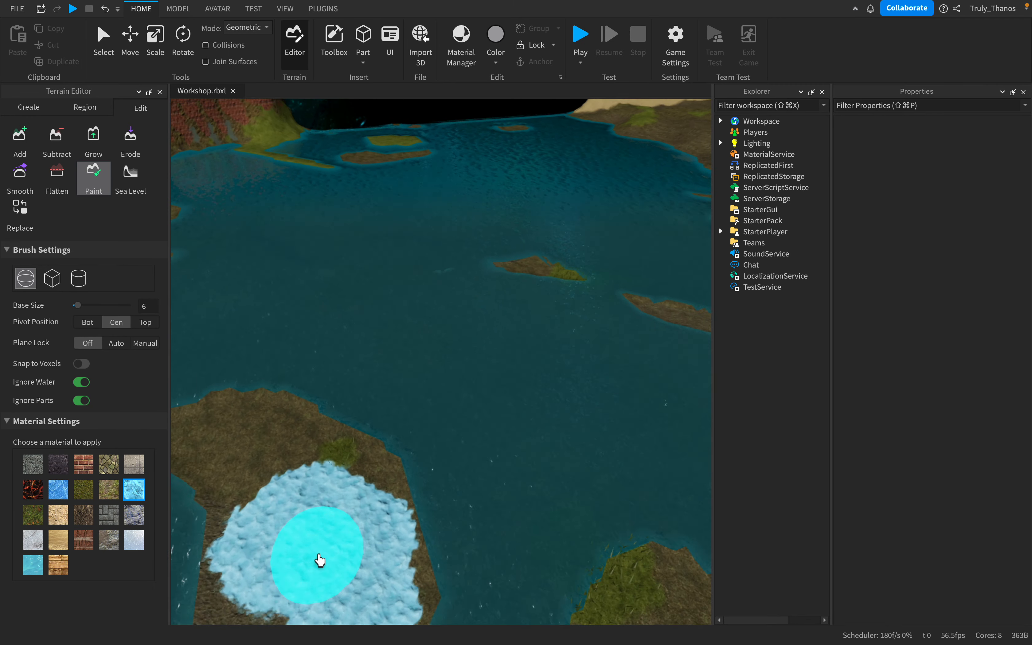
scroll(321, 561, "down", 5)
right_click_drag(320, 561, 321, 549)
scroll(320, 553, "down", 10)
scroll(380, 523, "down", 3)
mouse_move(380, 523)
right_mouse_down()
mouse_move(382, 502)
mouse_move(379, 513)
right_mouse_up()
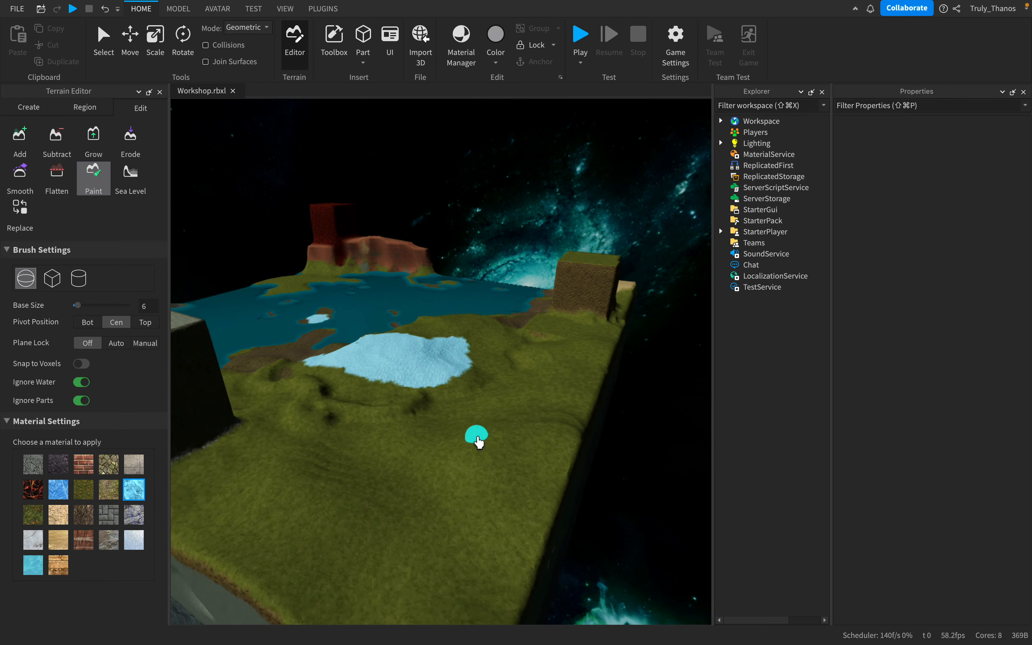
- Extend the ice paint over the grass around the small hole at the lakeward edge of the hilltop
right_click_drag(495, 440, 446, 461)
key("s")
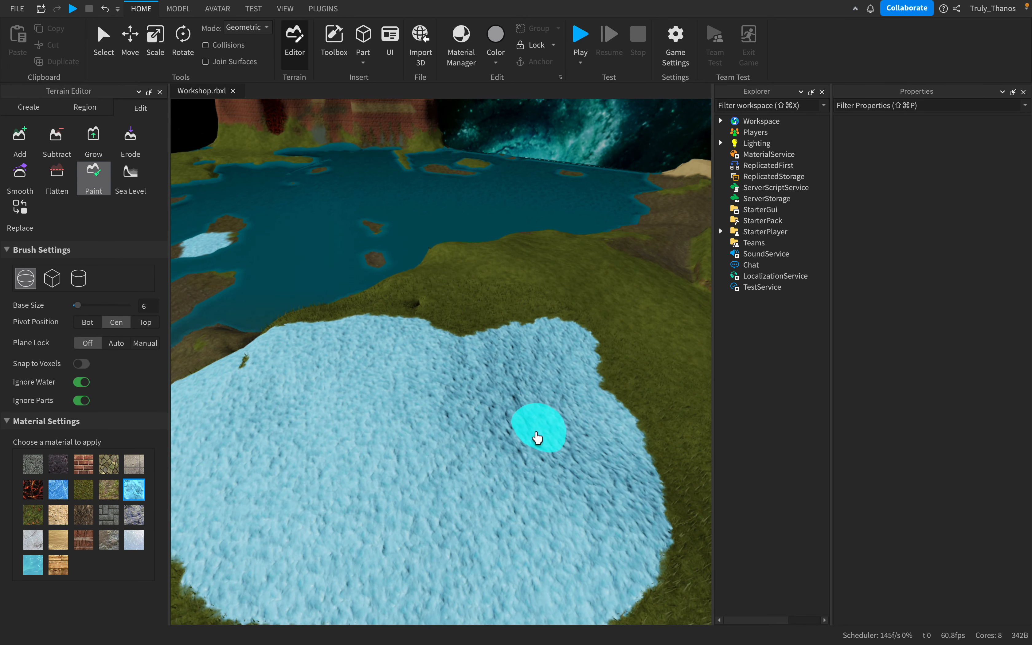
key("s")
mouse_move(536, 438)
right_mouse_down()
mouse_move(548, 453)
mouse_move(525, 442)
mouse_move(495, 448)
right_mouse_up()
key("w")
key("d")
key("w")
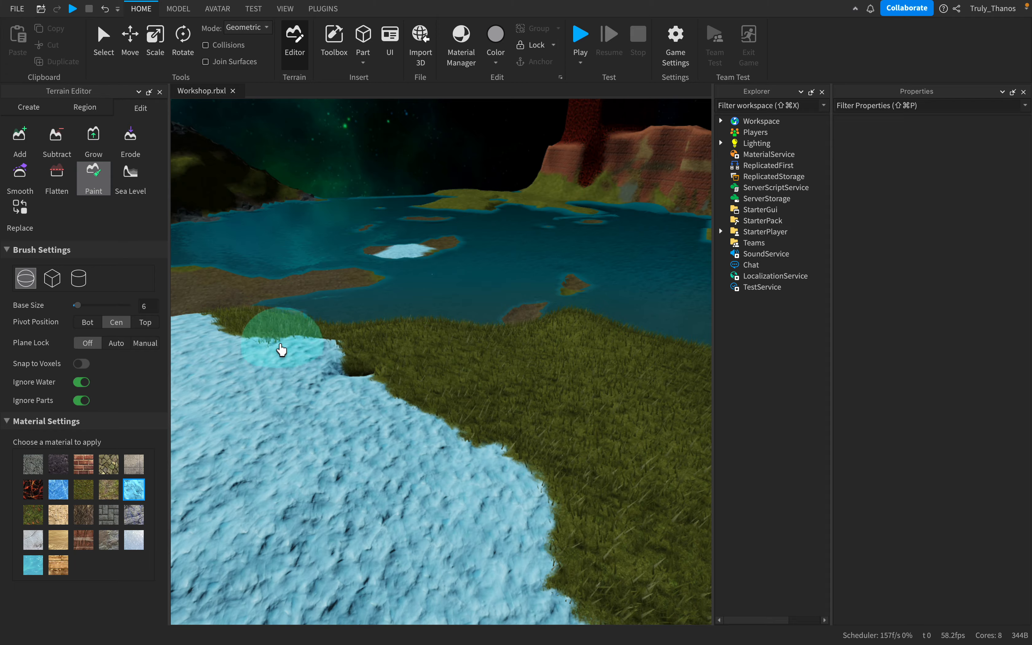
key("s")
right_click_drag(476, 448, 492, 455)
key("w")
key("s")
key("a")
key("w")
key("s")
right_click_drag(496, 405, 493, 432)
key("w")
key("s")
key("w")
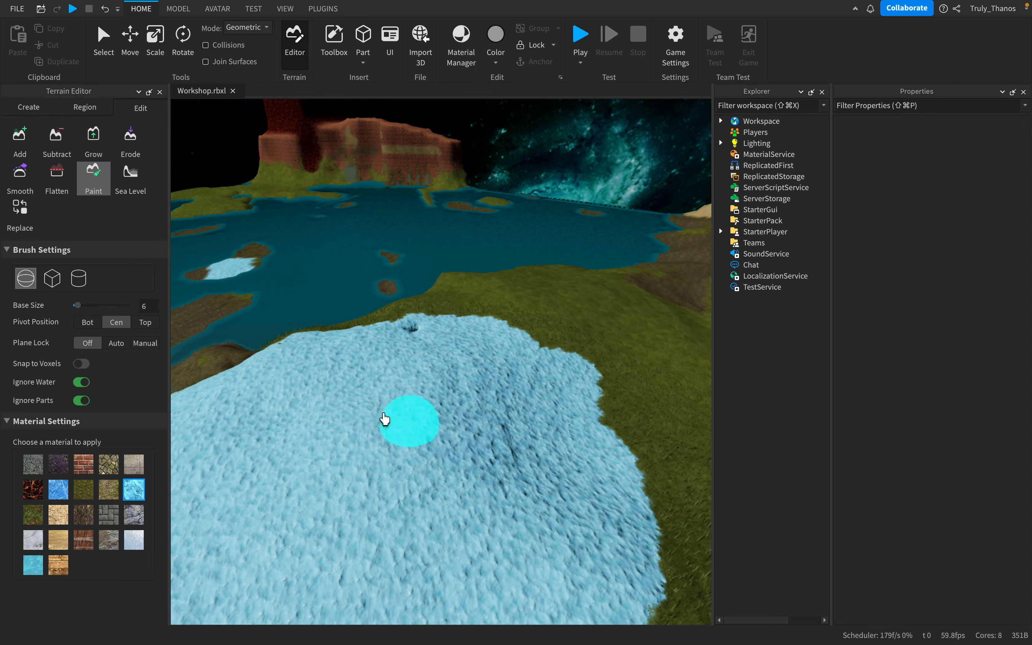
- Examine the ice-covered hill, the large blocks and the lake shoreline from around the island
key("s")
mouse_move(421, 455)
right_mouse_down()
mouse_move(460, 457)
mouse_move(428, 454)
right_mouse_up()
key("w")
key("s")
key("w")
key("s")
right_click_drag(380, 425, 386, 437)
key("w")
key("a")
key("w")
key("w")
key("s")
key("w")
key("a")
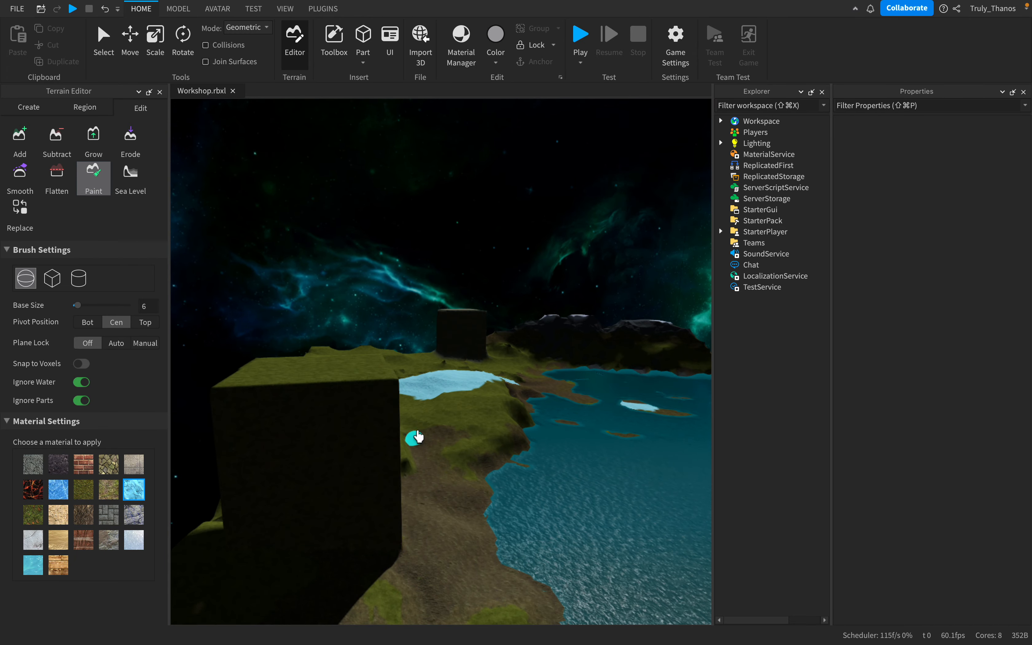
key("s")
right_click_drag(463, 438, 485, 466)
key("w")
key("a")
key("w")
key("w")
key("s")
key("s")
key("s")
right_click_drag(358, 420, 388, 406)
key("a")
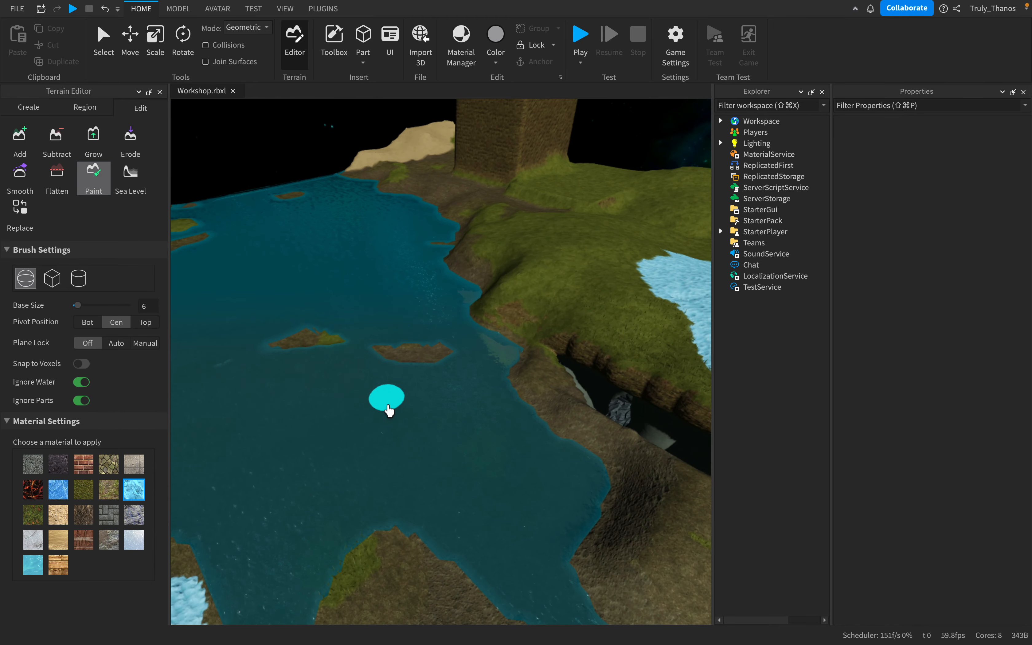
- Examine the deep gap in the shoreline below the ice-covered hill
key("d")
key("a")
right_click_drag(504, 380, 528, 418)
key("w")
key("a")
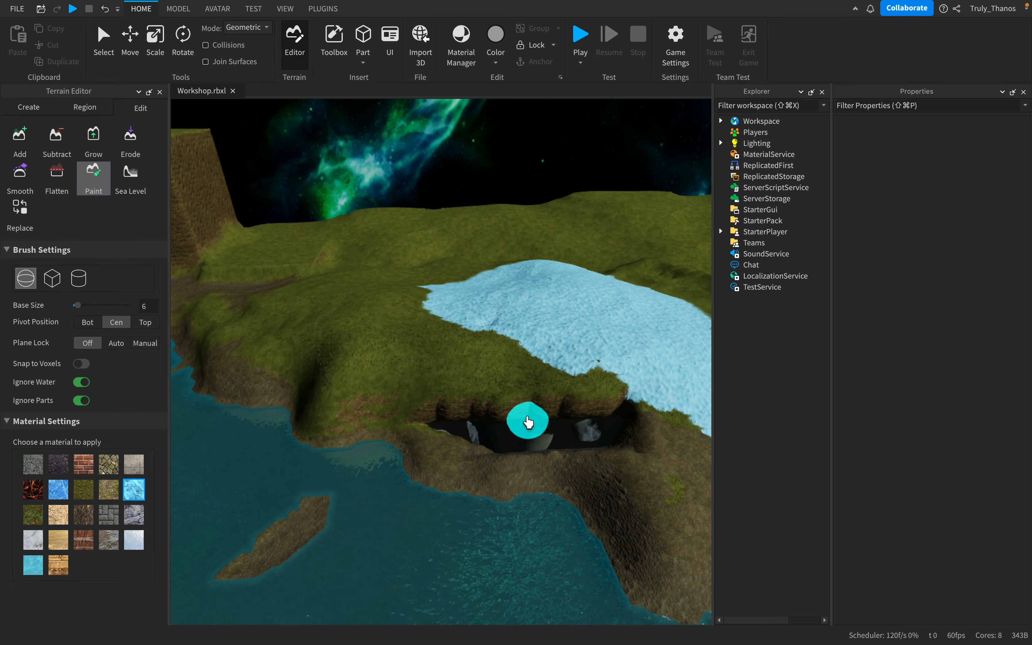
key("s")
key("d")
key("w")
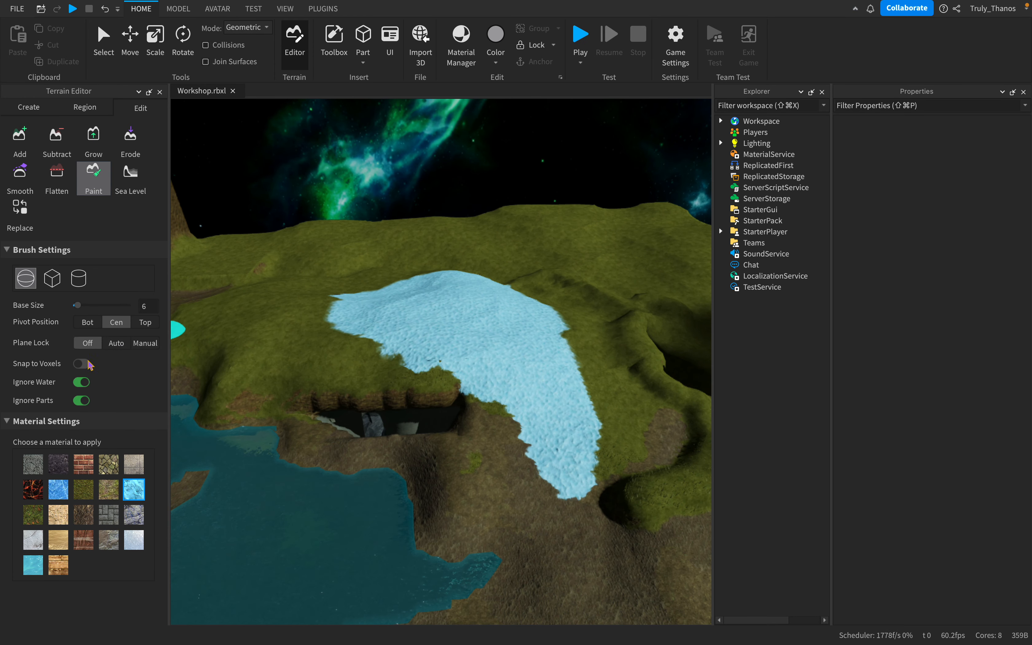
- Set the Paint brush's Plane Lock to Auto and paint a small ice patch on the grassy slope beyond the hill
left_click(120, 345)
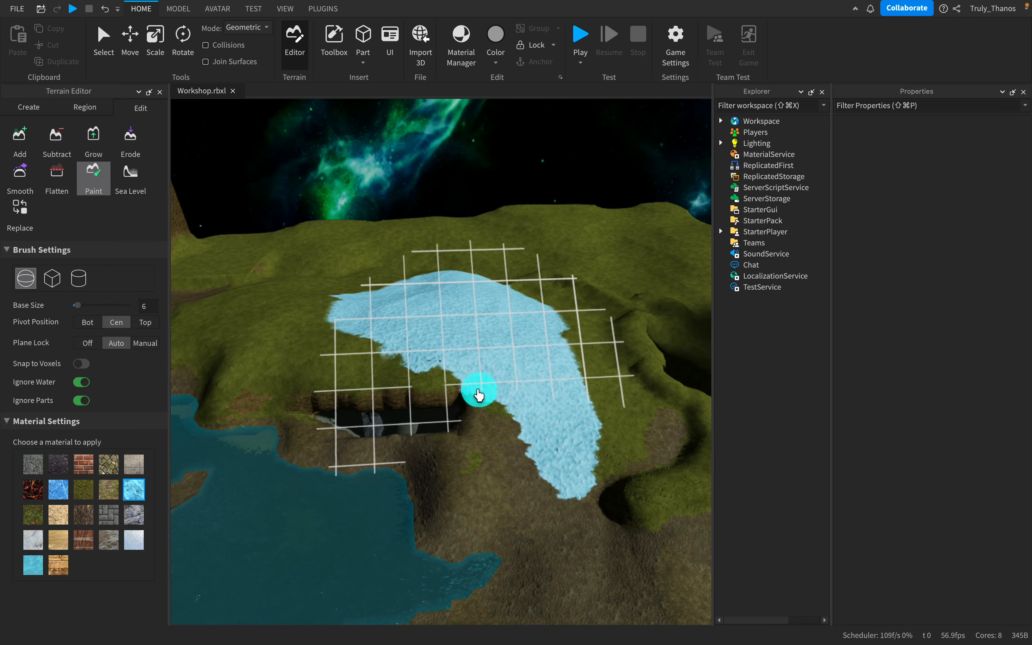
key("s")
right_click_drag(478, 390, 479, 386)
key("w")
key("s")
right_click_drag(452, 332, 453, 375)
key("a")
key("d")
key("d")
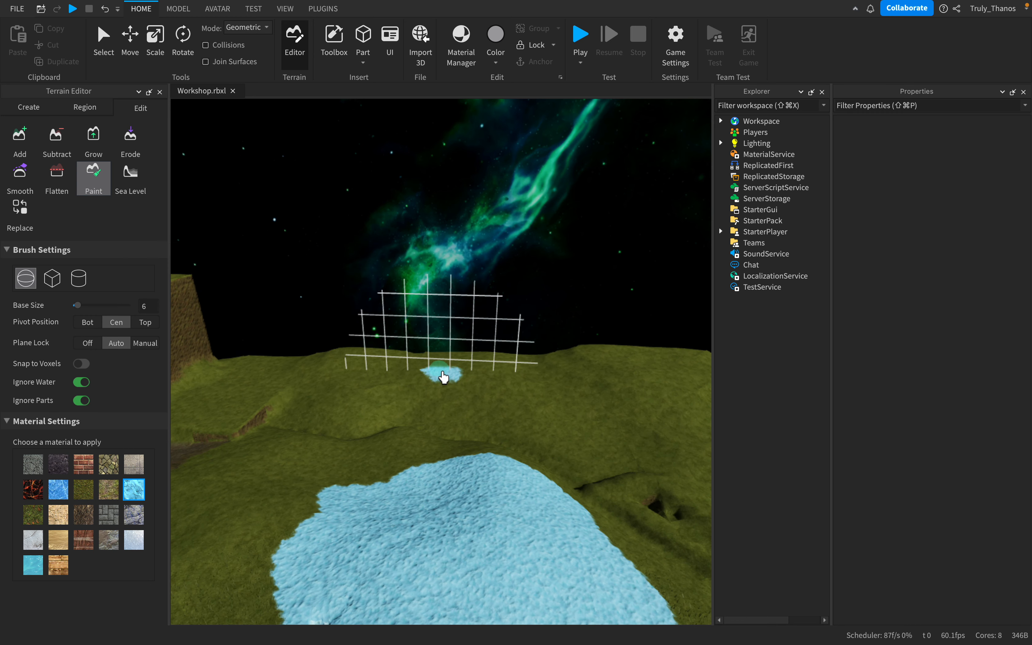
- Add raised grass masses beside the large grass block using the spherical Add brush at base size 15 with Auto plane lock
left_click(24, 145)
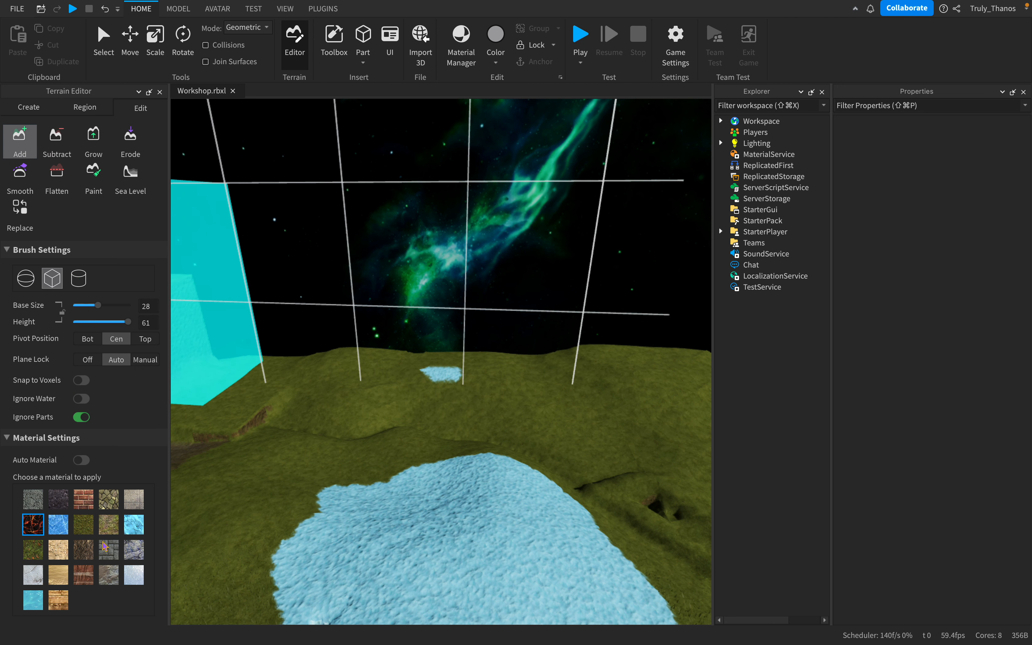
left_click(22, 281)
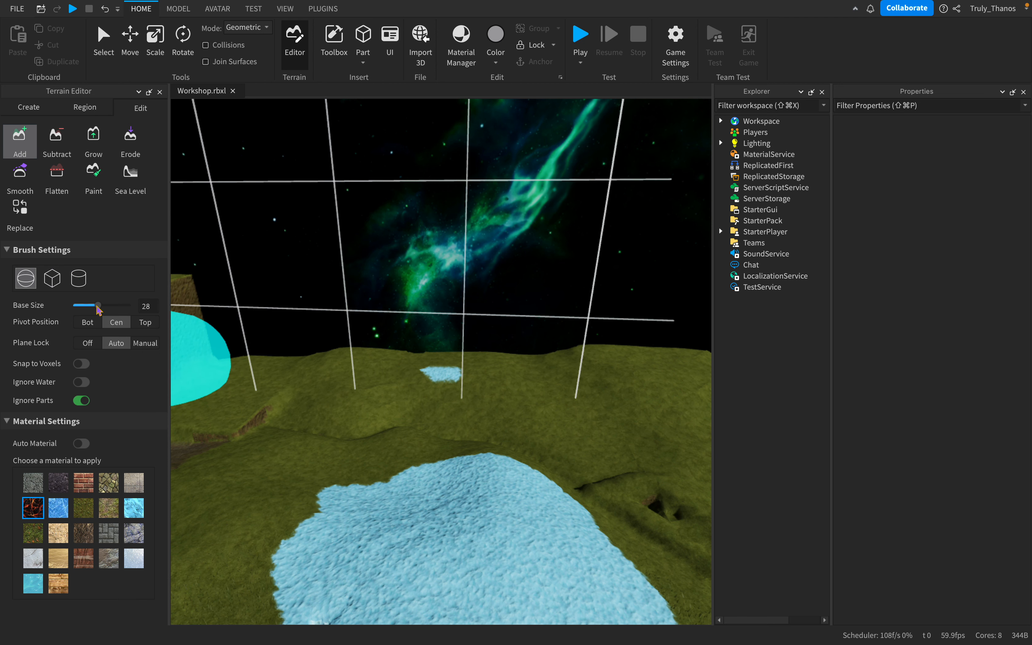
left_click_drag(98, 306, 86, 305)
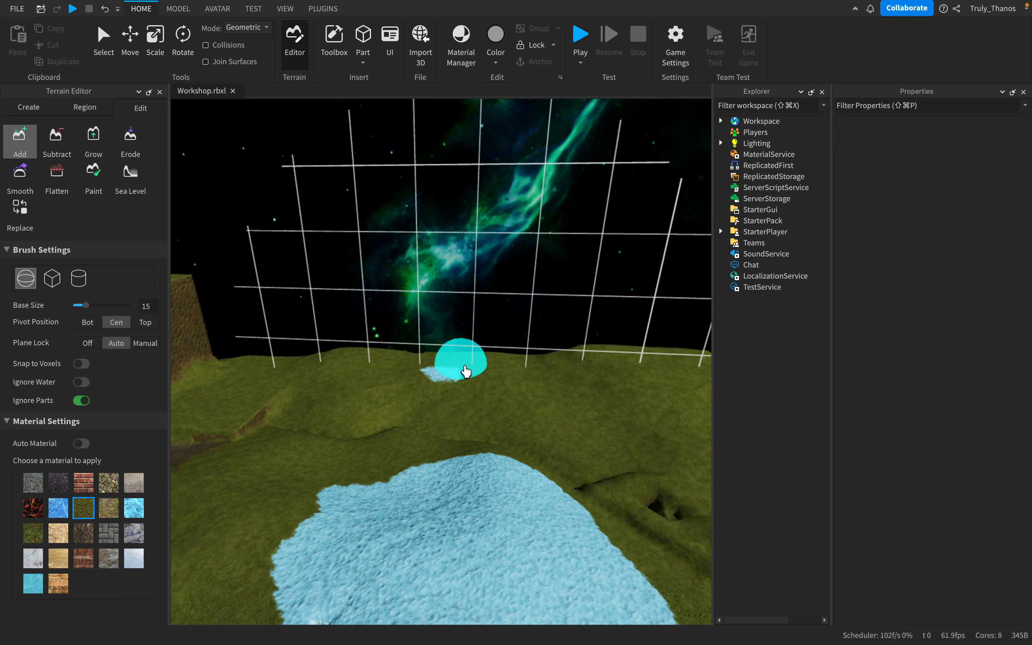
mouse_move(465, 362)
left_mouse_down()
mouse_move(424, 360)
mouse_move(382, 329)
mouse_move(338, 271)
mouse_move(336, 212)
mouse_move(400, 152)
mouse_move(550, 141)
mouse_move(651, 219)
mouse_move(594, 328)
left_mouse_up()
right_click_drag(526, 376, 530, 387)
scroll(529, 387, "up", 5)
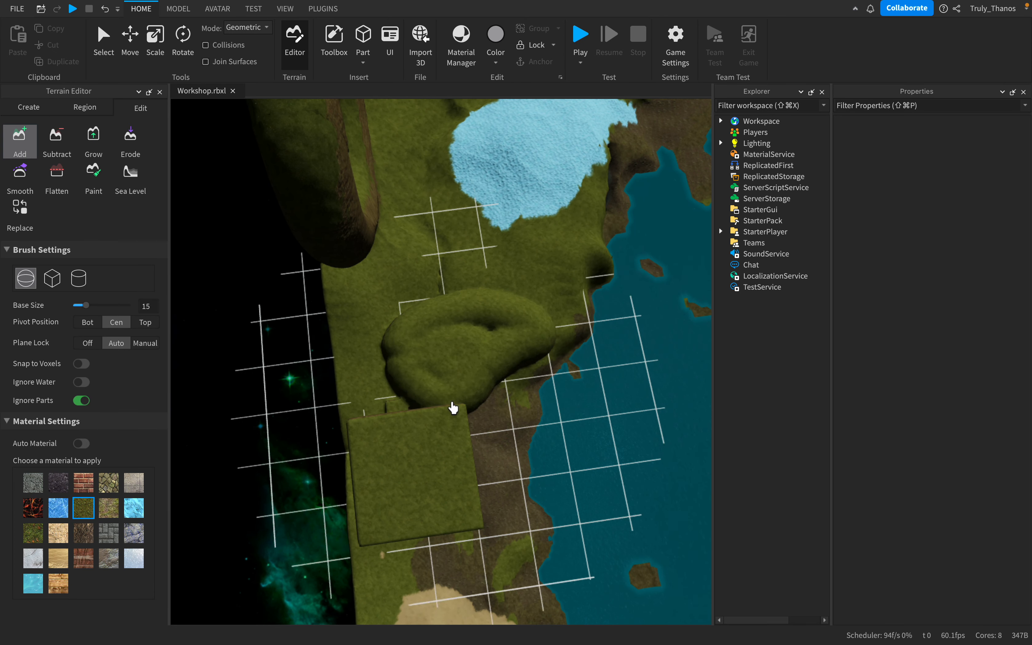
- Try the Manual plane lock on the Add brush and return it to Auto
left_click(145, 343)
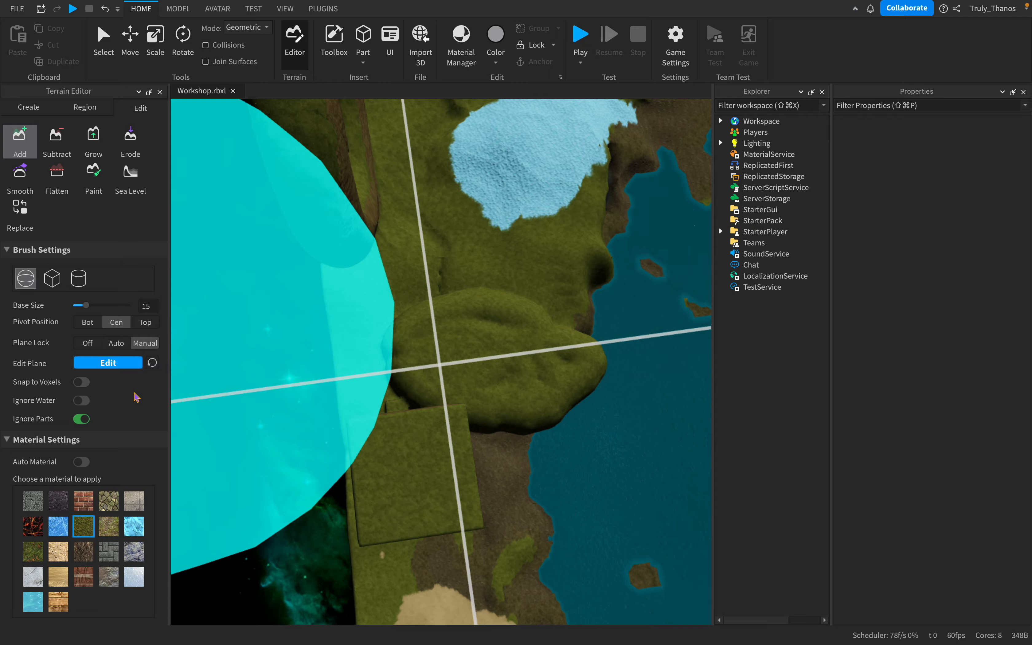
left_click(116, 344)
mouse_move(444, 318)
right_mouse_down()
mouse_move(438, 310)
mouse_move(444, 317)
right_mouse_up()
scroll(444, 321, "up", 5)
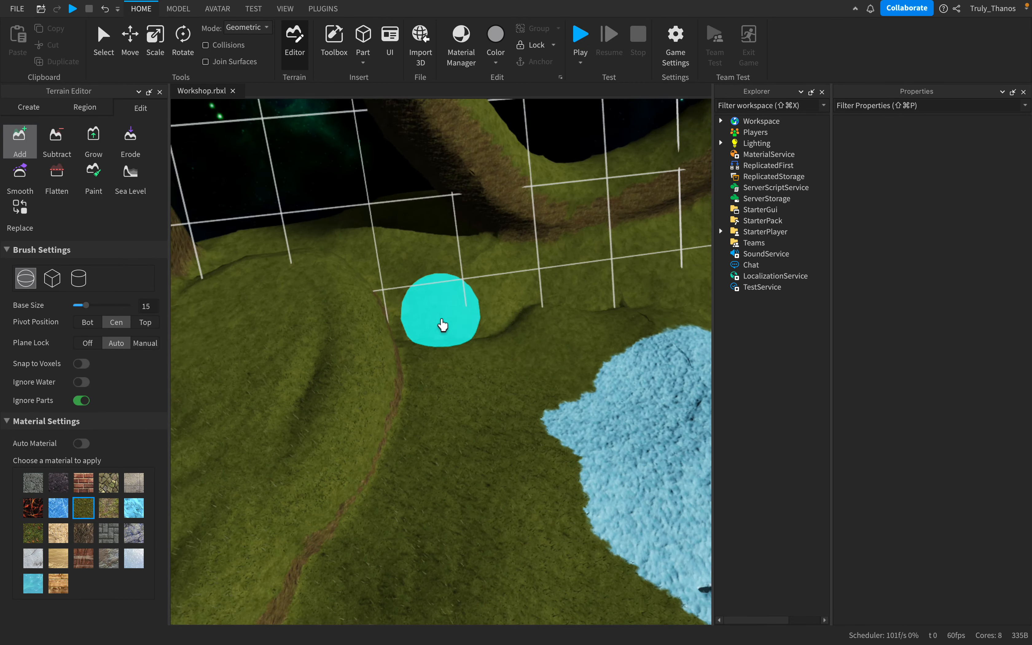
- Add rounded grass masses along the shore between the ice-covered hill and the large rock block using Auto plane lock
scroll(442, 325, "down", 4)
right_click_drag(495, 424, 495, 424)
scroll(495, 424, "up", 8)
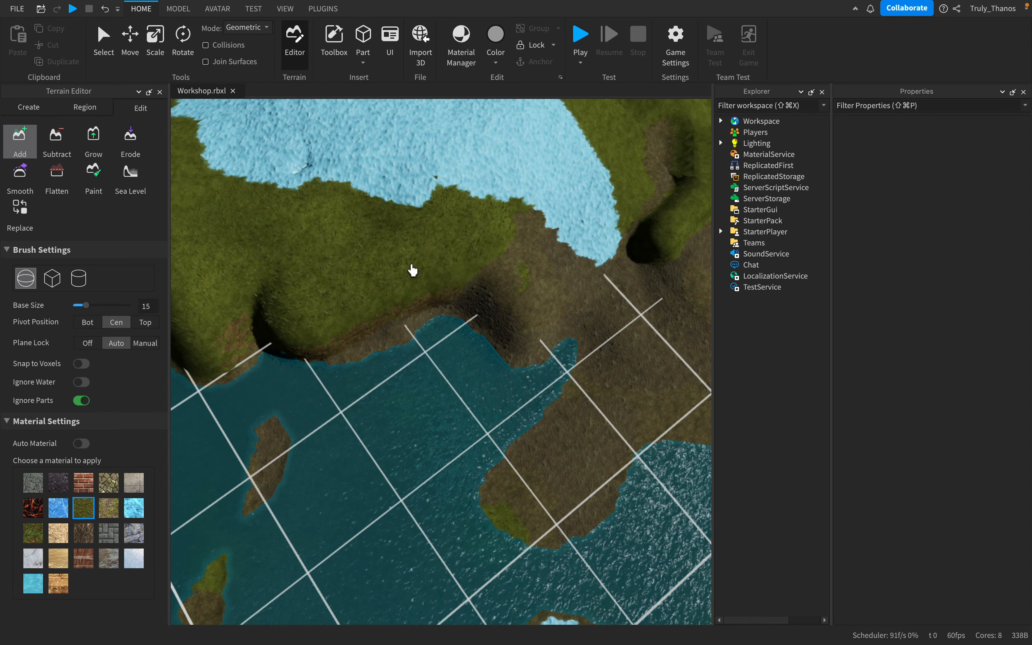
key("d")
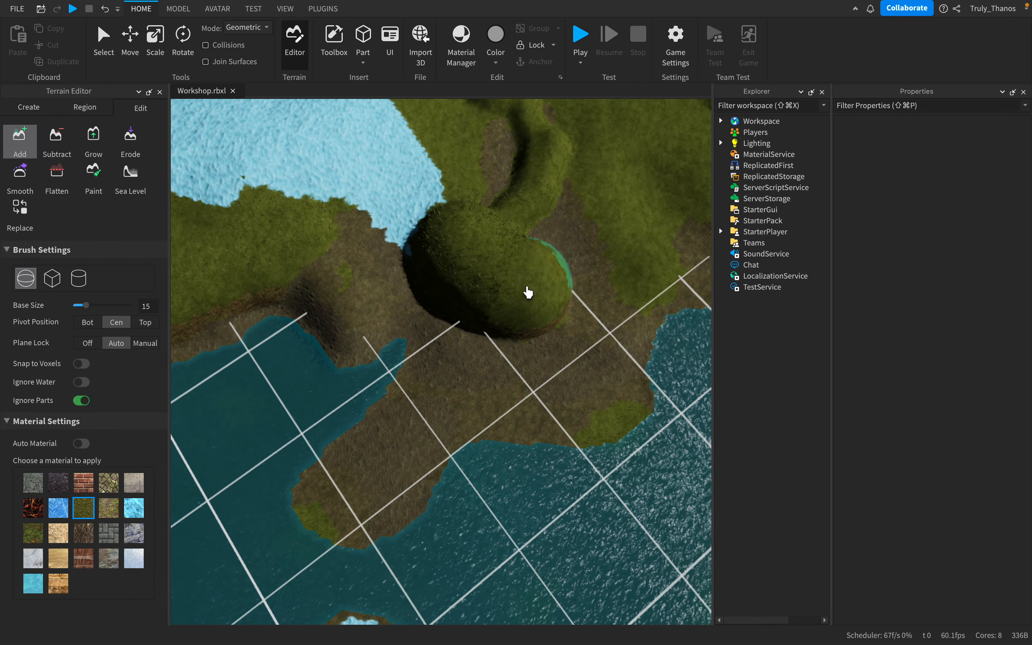
scroll(589, 367, "down", 5)
right_click_drag(589, 368, 588, 367)
scroll(588, 368, "down", 5)
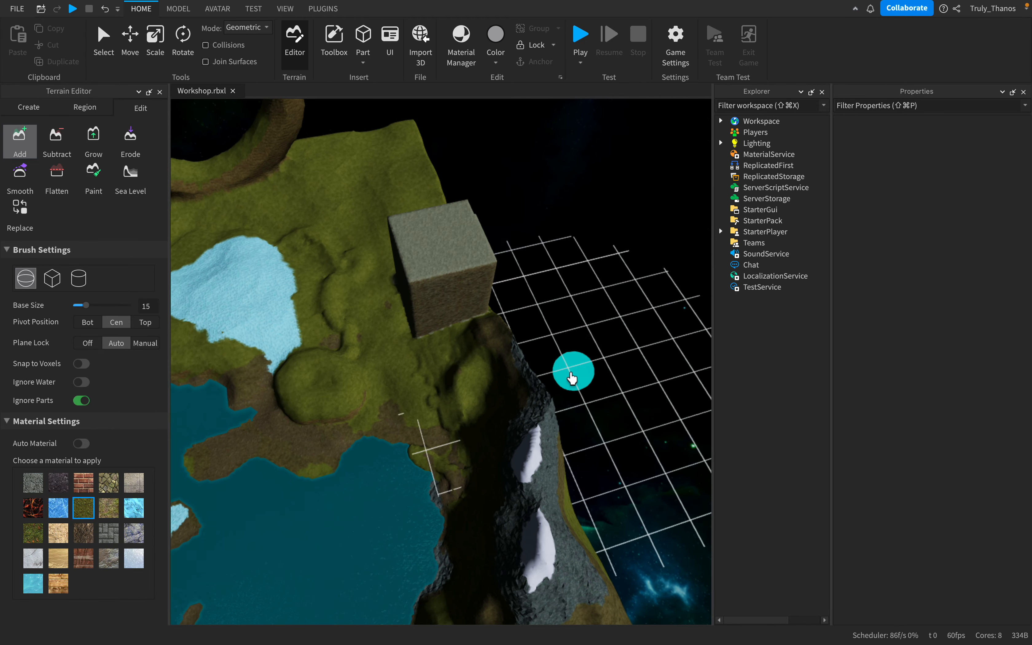
key("s")
key("a")
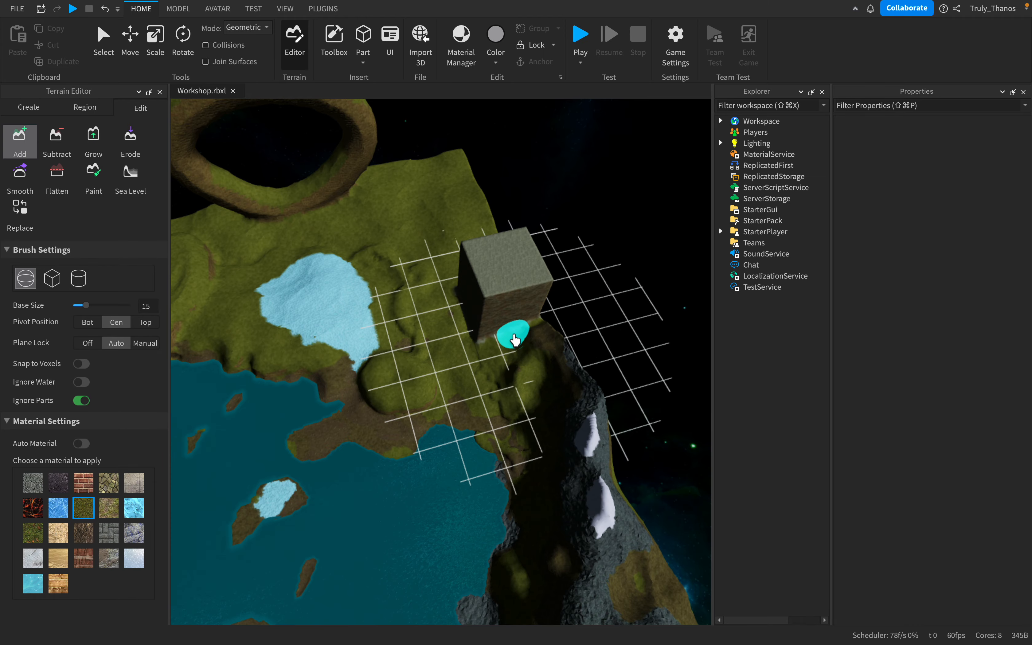
mouse_move(514, 339)
right_mouse_down()
mouse_move(529, 345)
mouse_move(532, 329)
mouse_move(532, 339)
mouse_move(180, 240)
right_mouse_up()
- Set the Add brush's Plane Lock to Off and add grass on the slope near the ice-covered hill
left_click(87, 343)
mouse_move(451, 329)
right_mouse_down()
mouse_move(498, 317)
mouse_move(471, 379)
mouse_move(484, 363)
mouse_move(474, 366)
right_mouse_up()
key("w")
key("s")
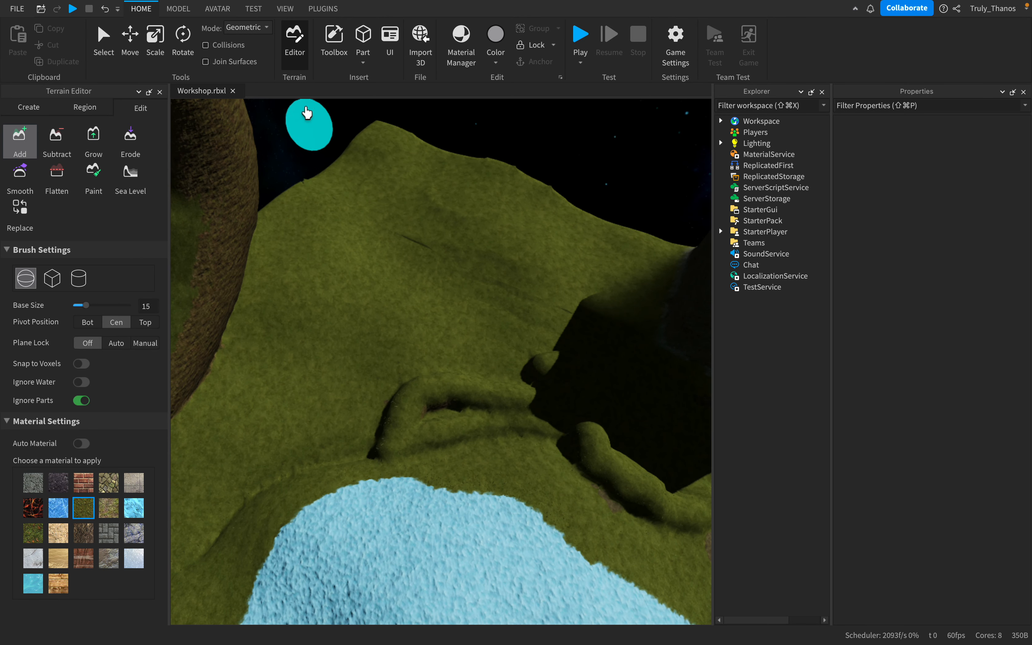
- Turn on wireframe rendering for the viewport
left_click(285, 10)
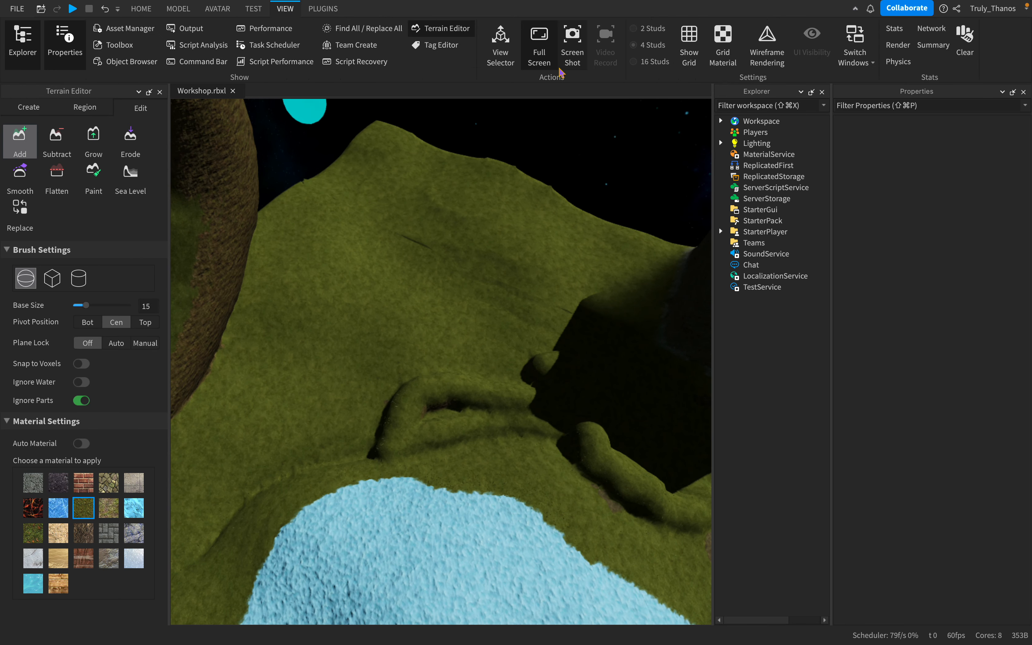
right_click(766, 45)
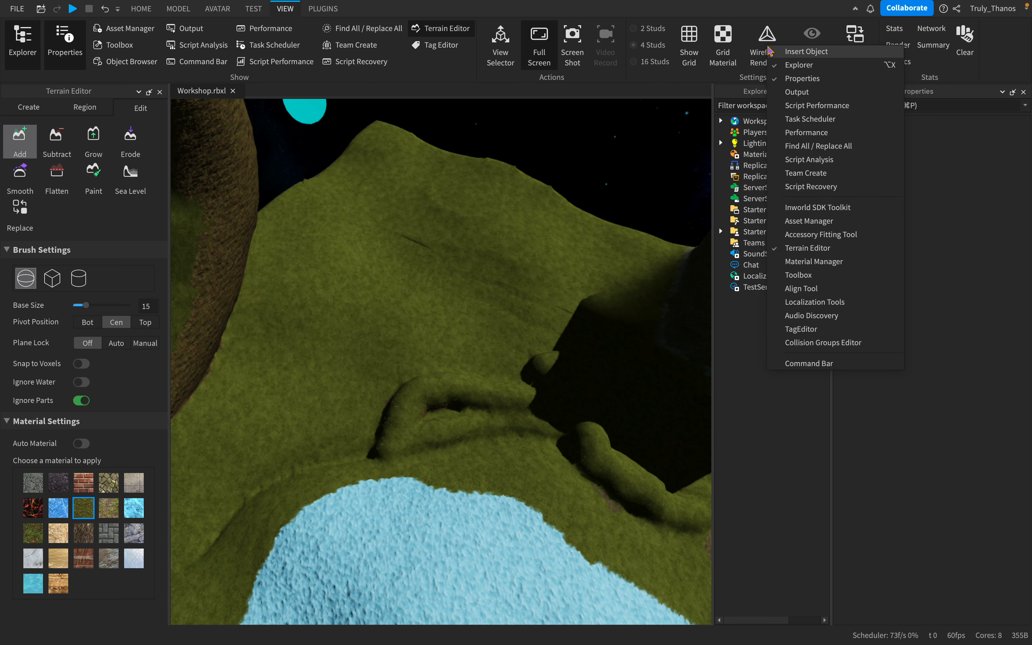
left_click(767, 48)
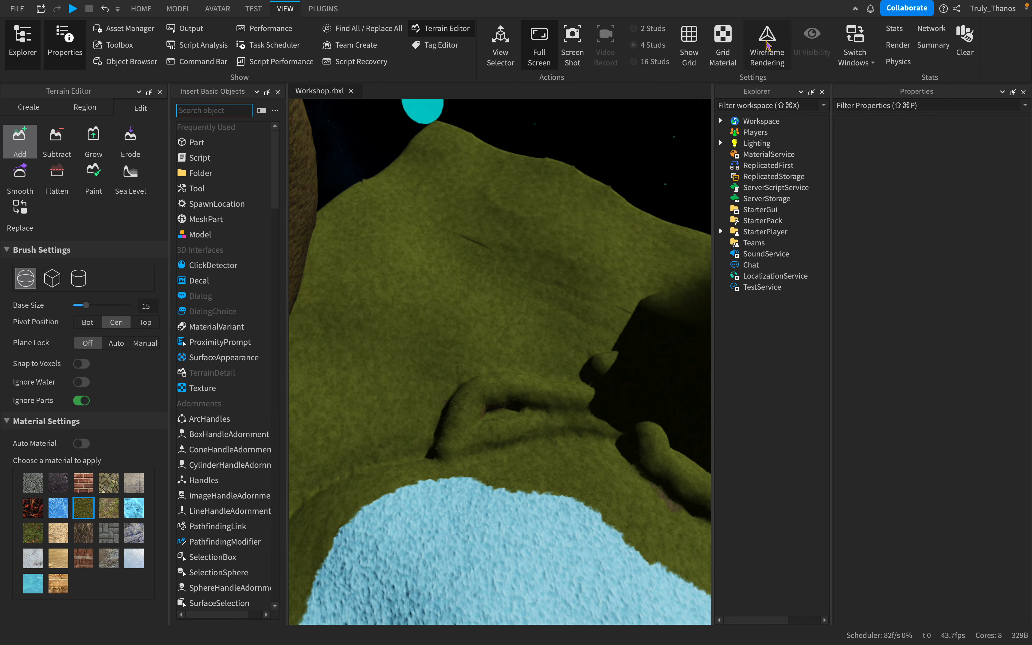
left_click(278, 92)
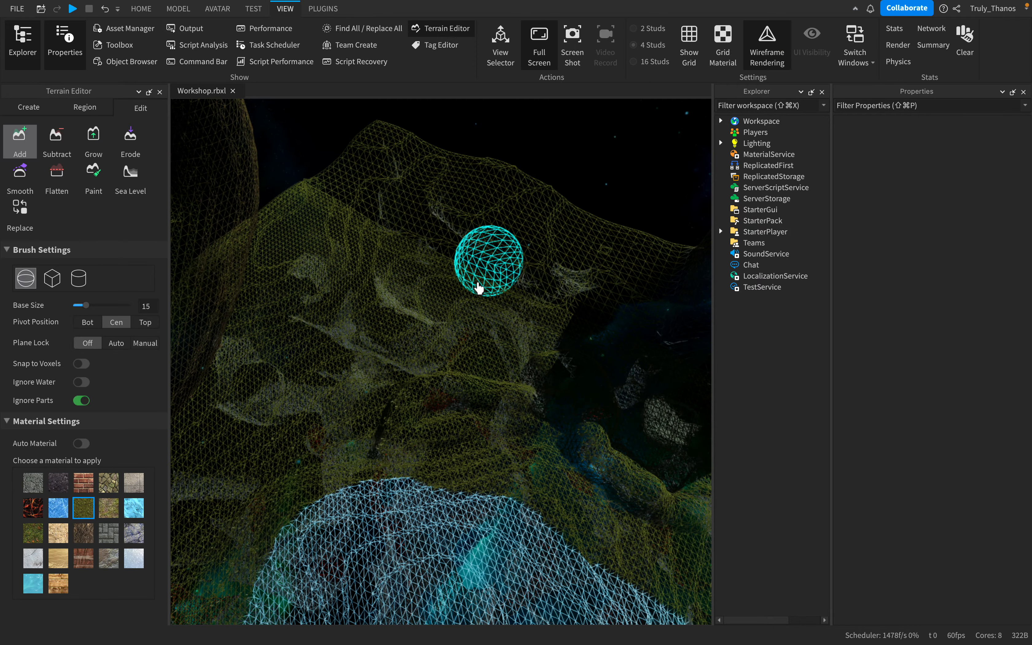
- Examine the terrain's wireframe mesh around the ice-covered hill, above and below the surface
right_click_drag(454, 297, 456, 295)
key("s")
key("w")
key("w")
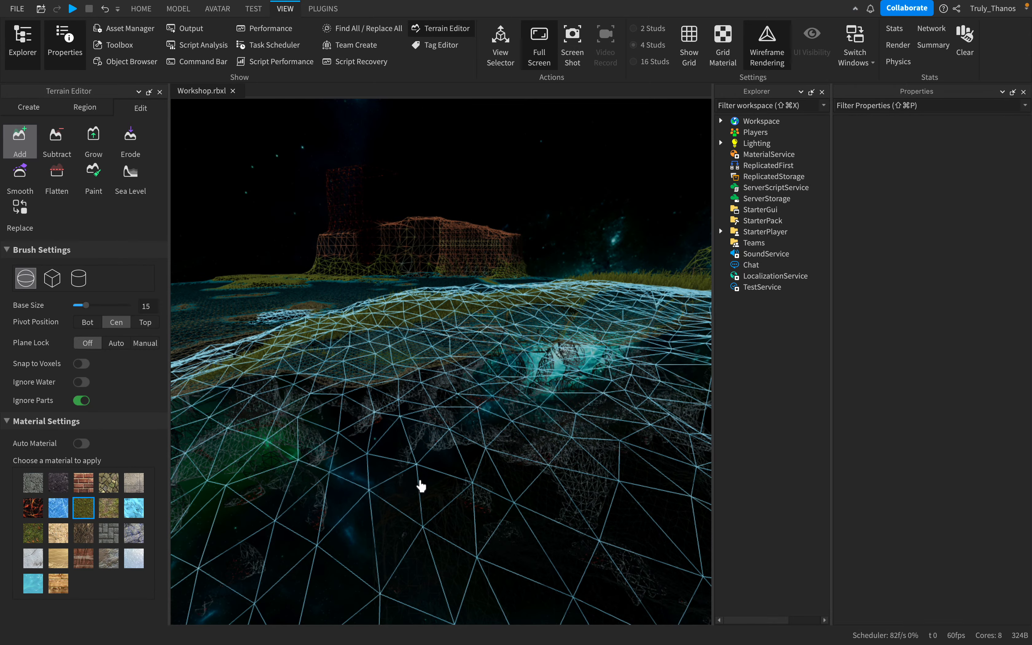
key("s")
right_click_drag(459, 475, 459, 474)
key("w")
key("s")
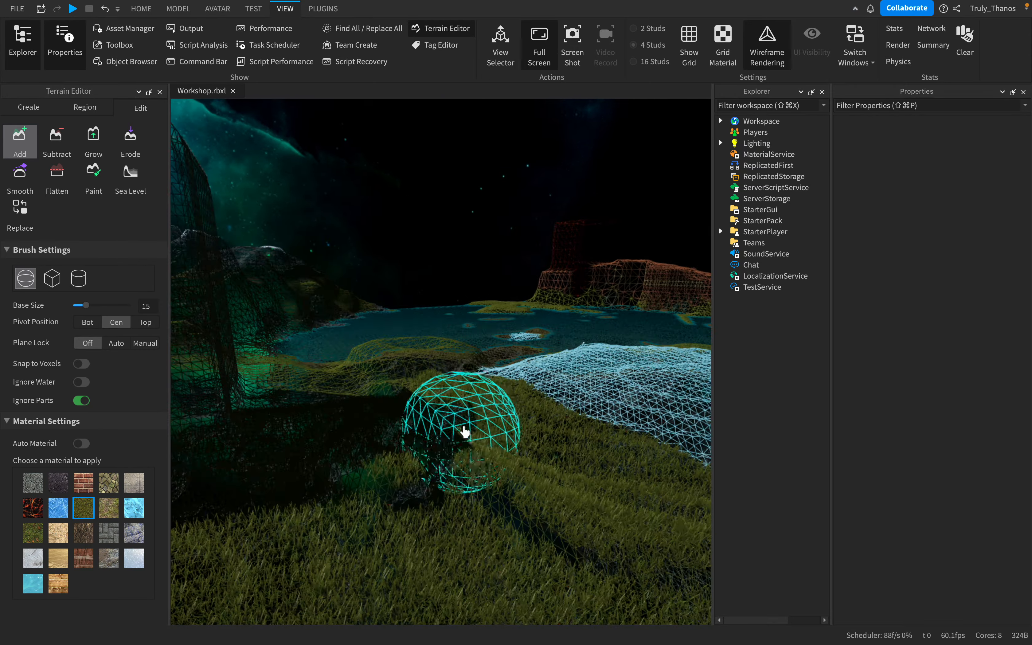
right_click_drag(464, 432, 469, 432)
right_click_drag(469, 433, 542, 431)
key("s")
key("w")
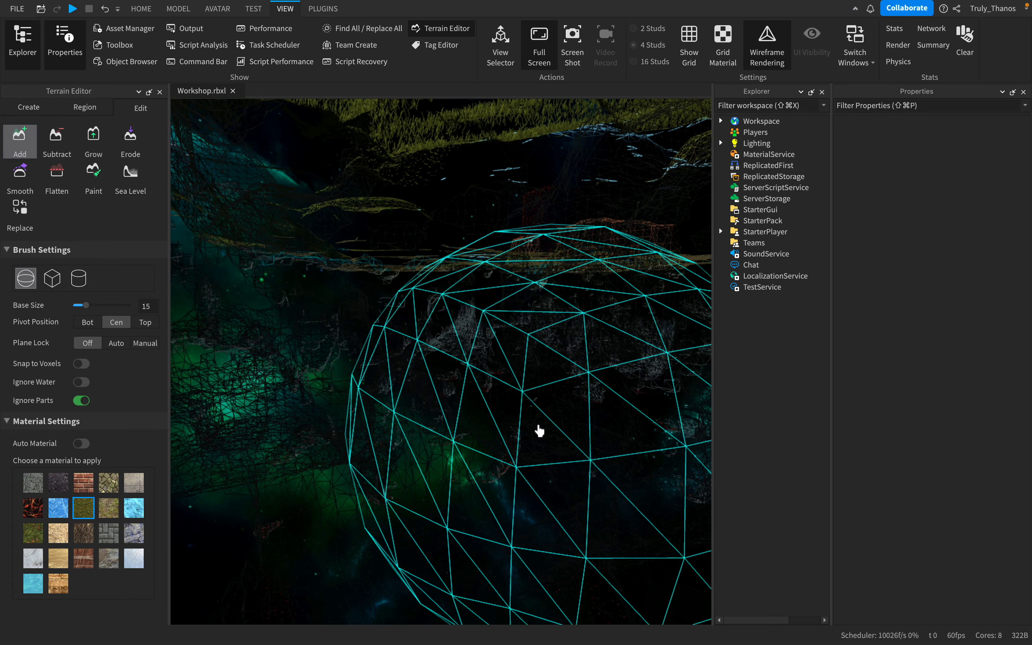
- Switch to the region Select tool and turn wireframe rendering off
left_click(13, 137)
key("w")
right_click_drag(449, 284, 449, 285)
right_click_drag(391, 346, 463, 372)
left_click(767, 48)
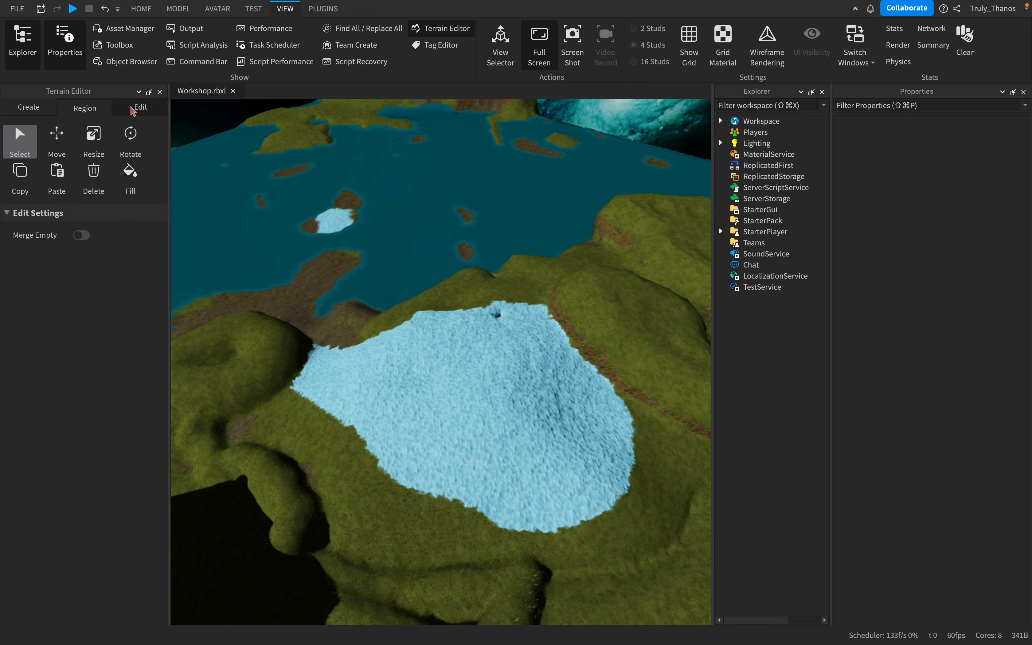
- Grow sandstone over the striped cliff face by the lake with the spherical Grow brush at base size 6 and strength 1
scroll(350, 252, "down", 5)
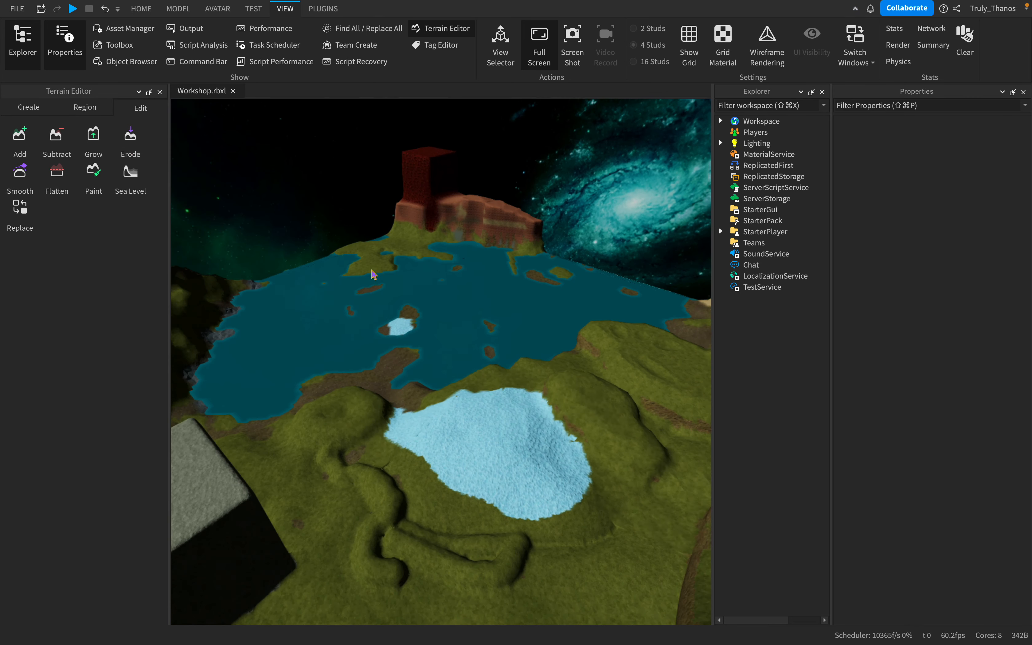
scroll(372, 271, "up", 5)
left_click(91, 142)
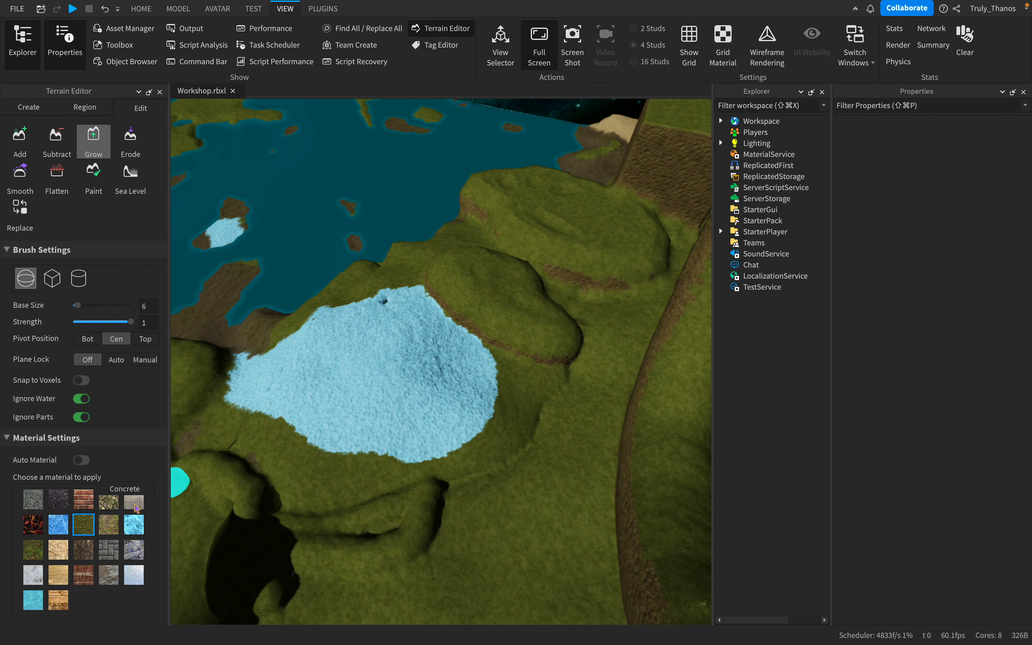
right_click_drag(403, 393, 403, 392)
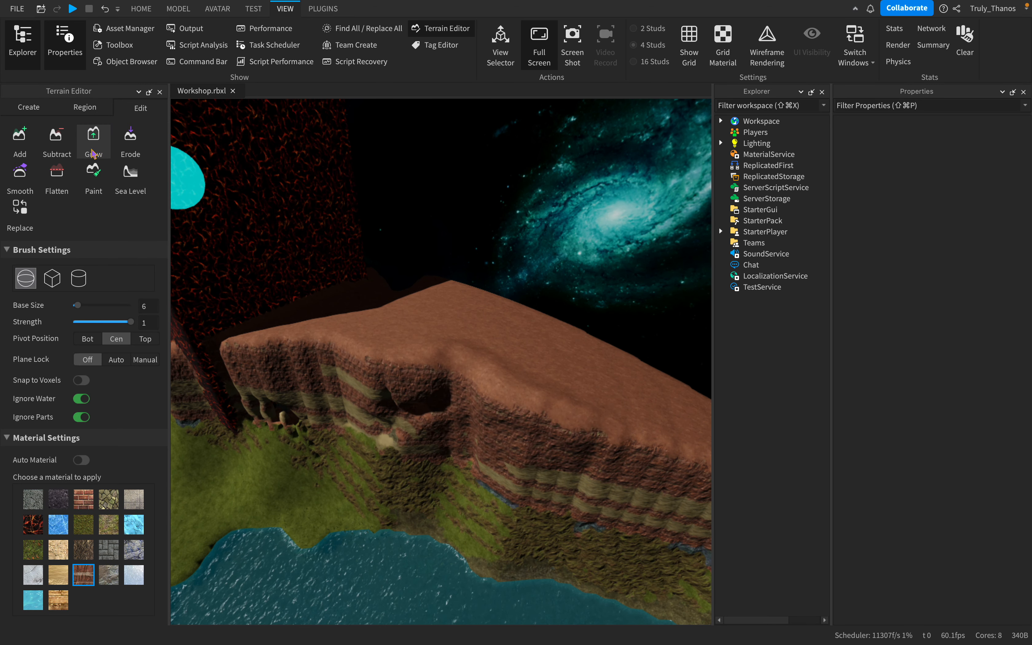
key("s")
right_click_drag(506, 400, 509, 401)
key("w")
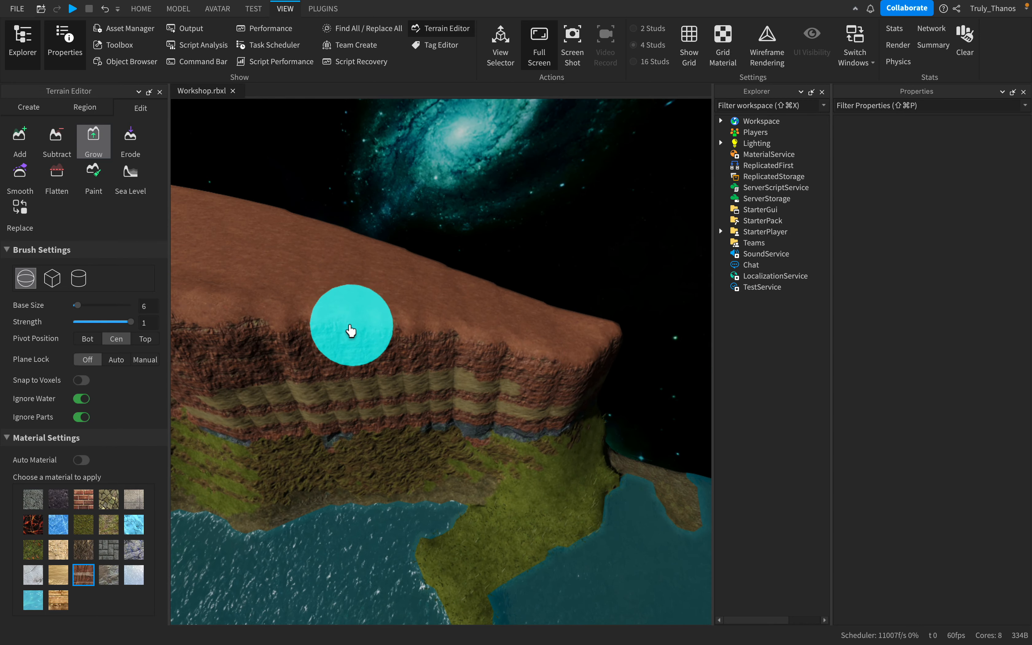
key("s")
right_click_drag(399, 389, 399, 389)
key("w")
right_click_drag(481, 177, 482, 178)
key("s")
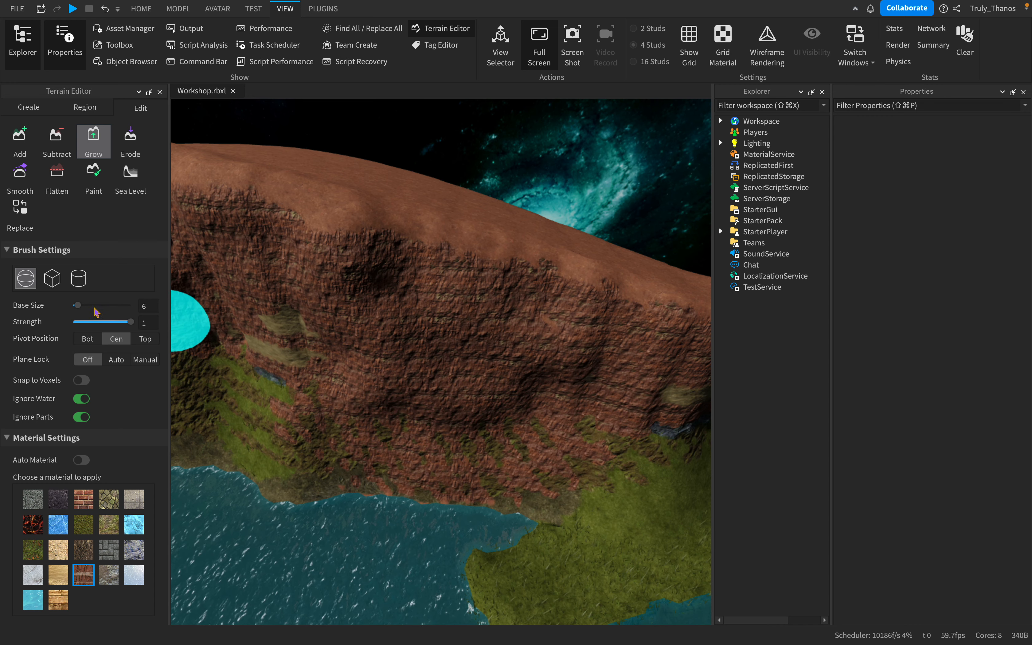
- Set the Grow brush's base size to 56 and enlarge the sandstone cliff and its tower into a mountain
left_click_drag(78, 305, 123, 305)
key("s")
right_click_drag(584, 323, 584, 323)
mouse_move(428, 299)
left_mouse_down()
mouse_move(306, 244)
mouse_move(286, 221)
mouse_move(335, 231)
mouse_move(359, 258)
mouse_move(475, 301)
mouse_move(421, 297)
mouse_move(387, 320)
mouse_move(447, 332)
mouse_move(466, 324)
left_mouse_up()
key("a")
key("s")
key("s")
key("d")
key("w")
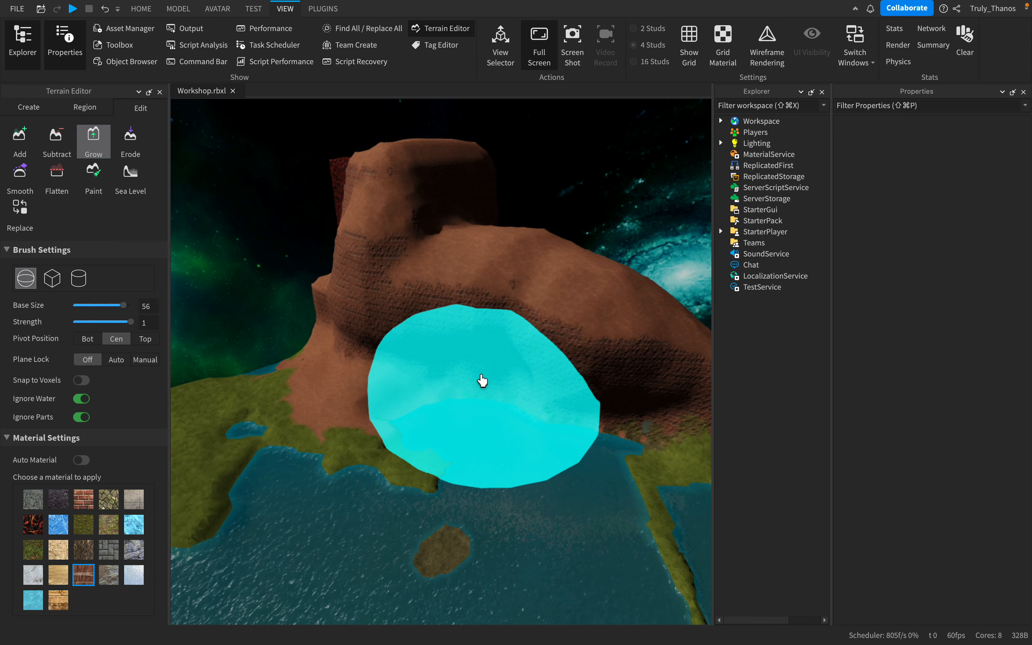
mouse_move(513, 400)
left_mouse_down()
mouse_move(562, 415)
mouse_move(391, 400)
mouse_move(365, 381)
left_mouse_up()
key("s")
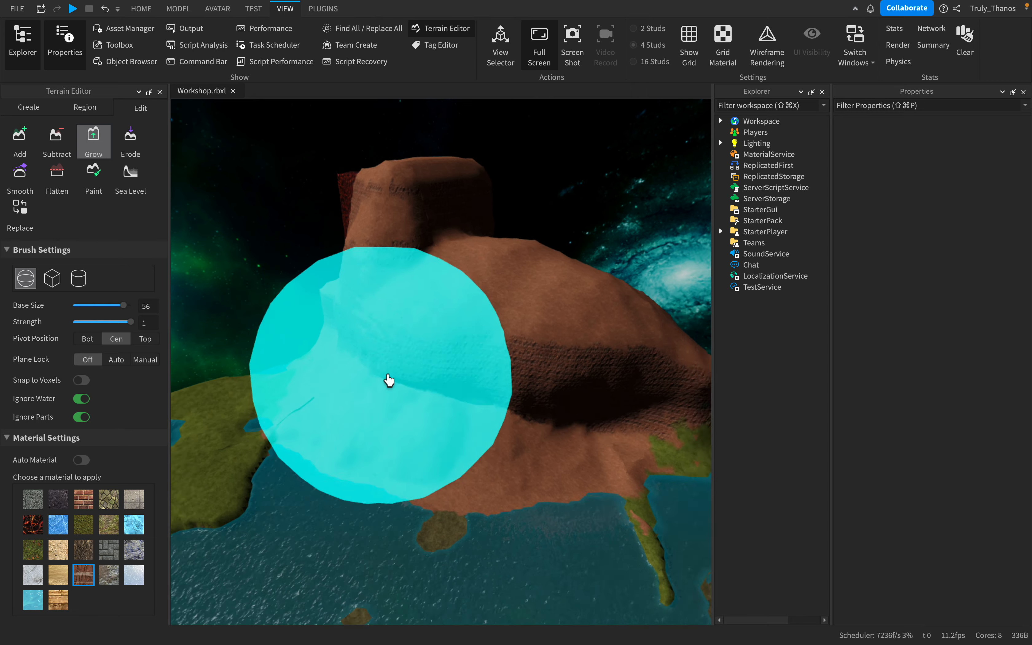
- Set the Grow brush's base size to 12 and build up sandstone on the mountain's lower slopes above the shoreline
key("d")
key("w")
key("w")
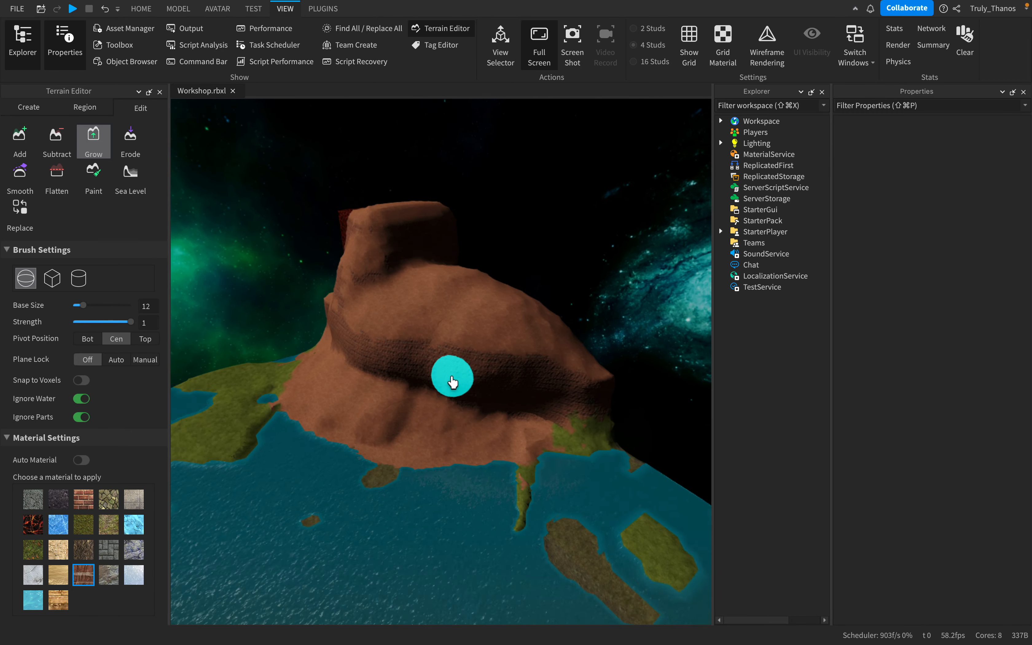
left_click_drag(449, 375, 408, 408)
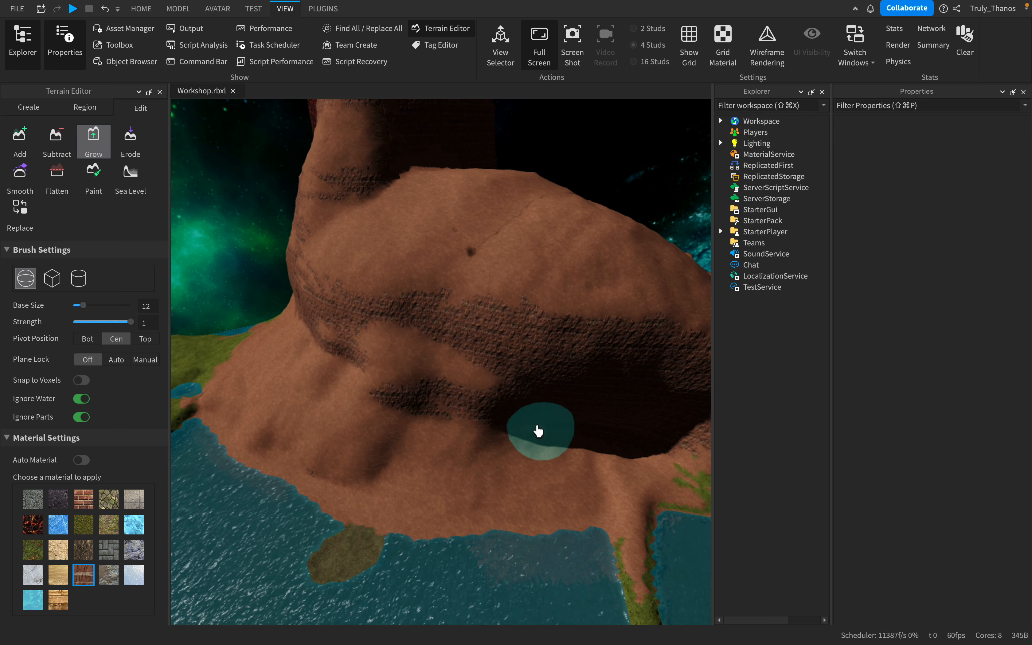
key("d")
left_click_drag(538, 431, 403, 437)
key("s")
key("a")
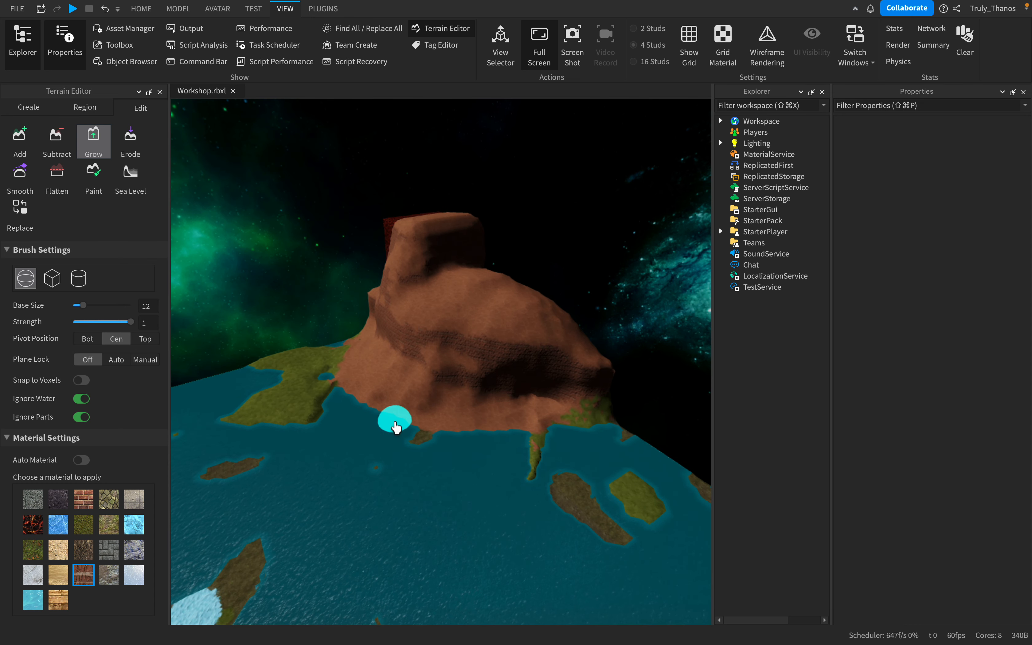
- Examine the enlarged sandstone mountain and its shoreline from across the lake
key("s")
key("a")
key("w")
right_click(431, 417)
left_click(362, 392)
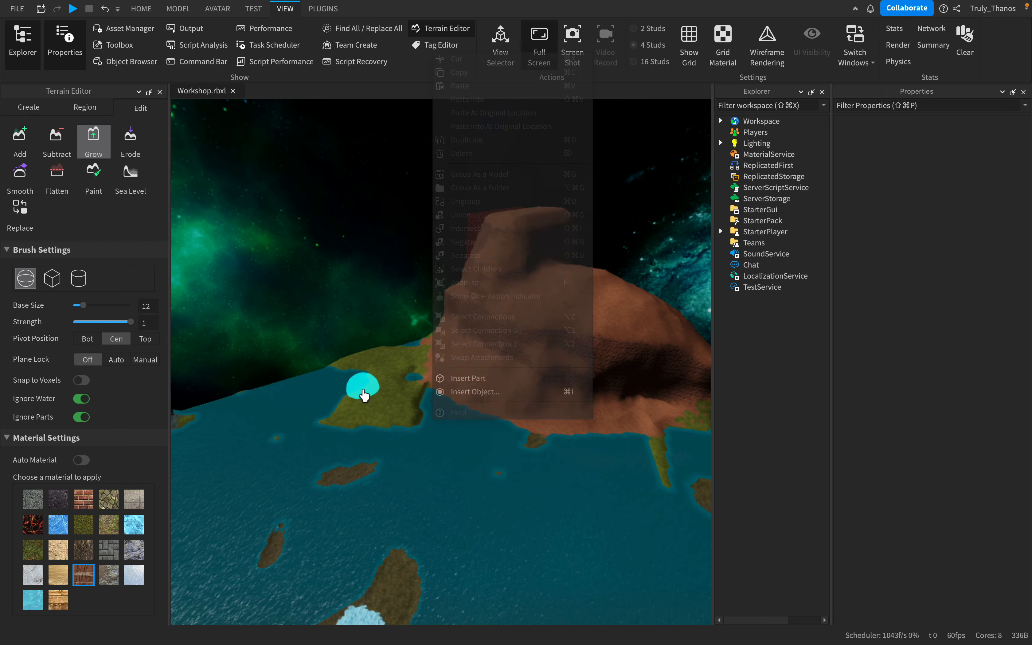
key("s")
key("a")
right_click_drag(480, 413, 481, 406)
key("w")
key("s")
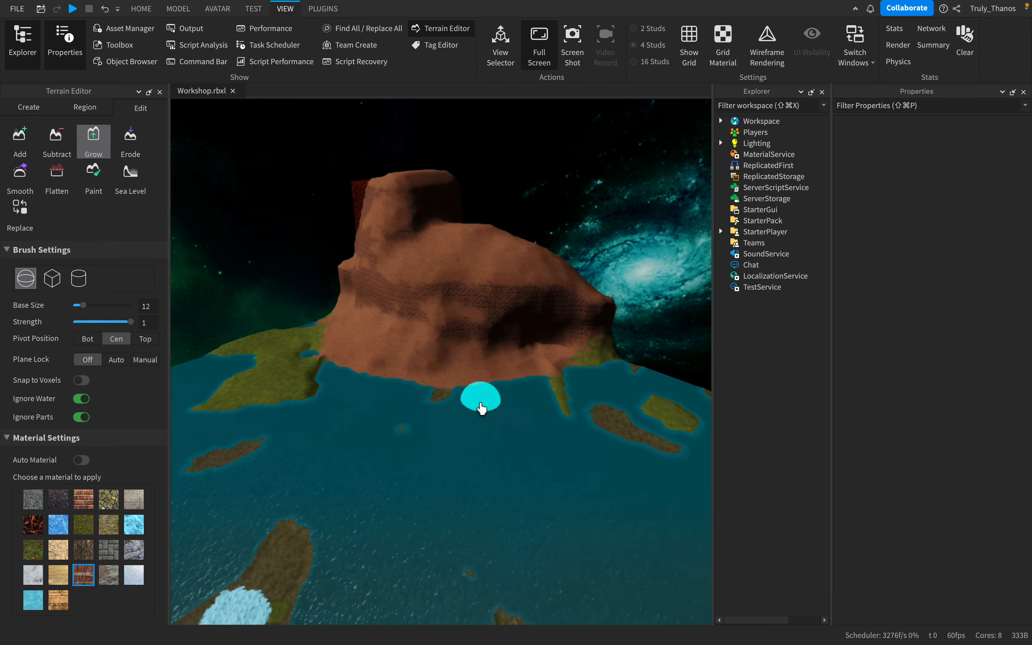
key("w")
key("w")
key("s")
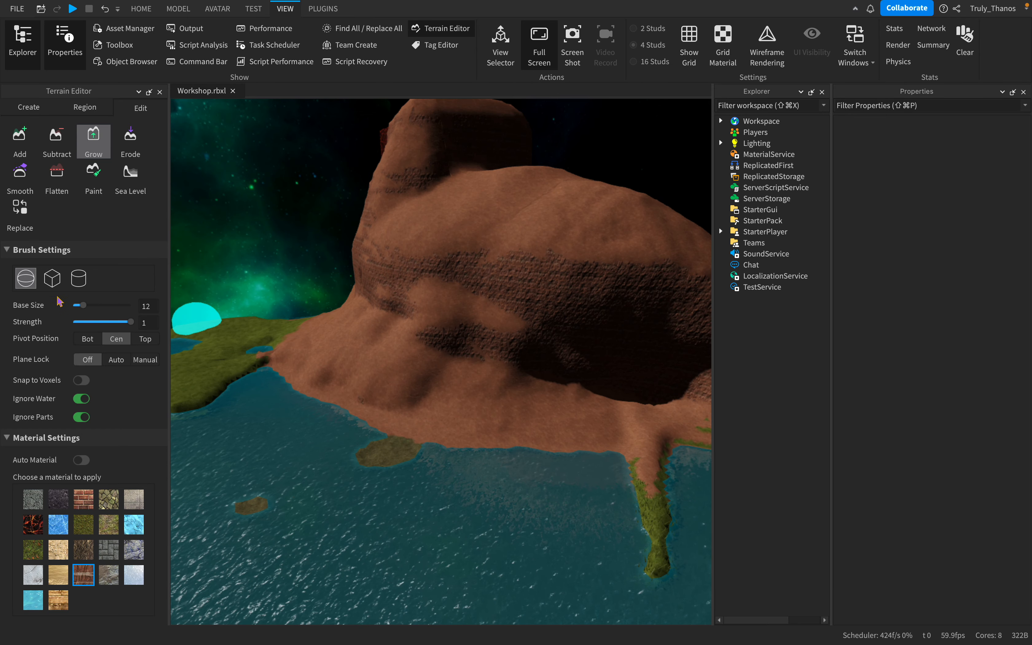
- Change the Grow brush to a cylinder of base size and height 12 and fill the dark recess in the mountain's face with sandstone
left_click(81, 283)
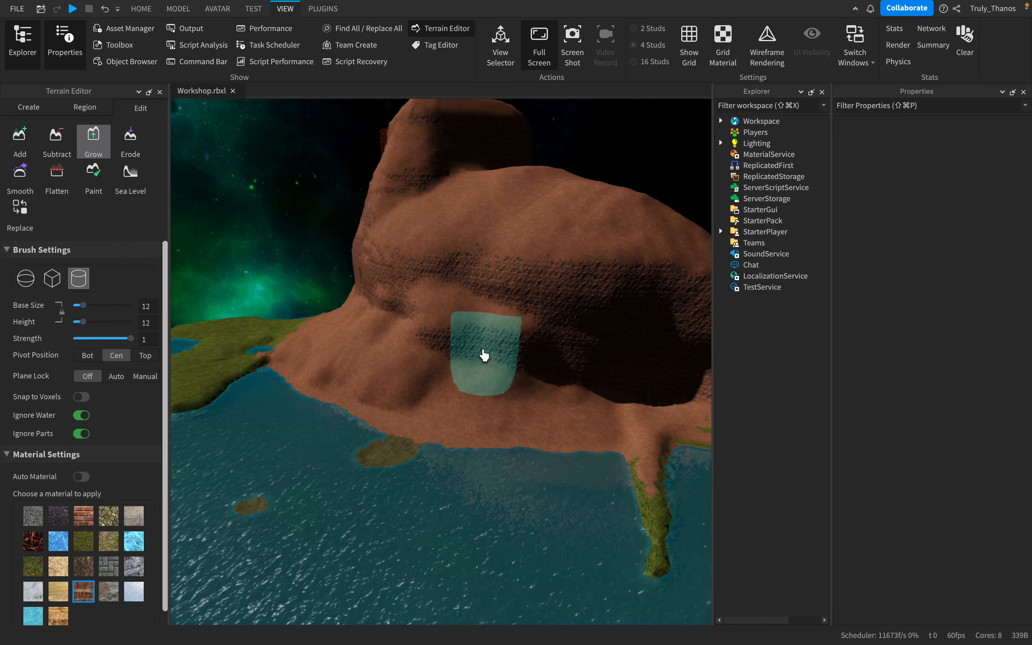
left_click_drag(423, 214, 418, 237)
key("s")
key("a")
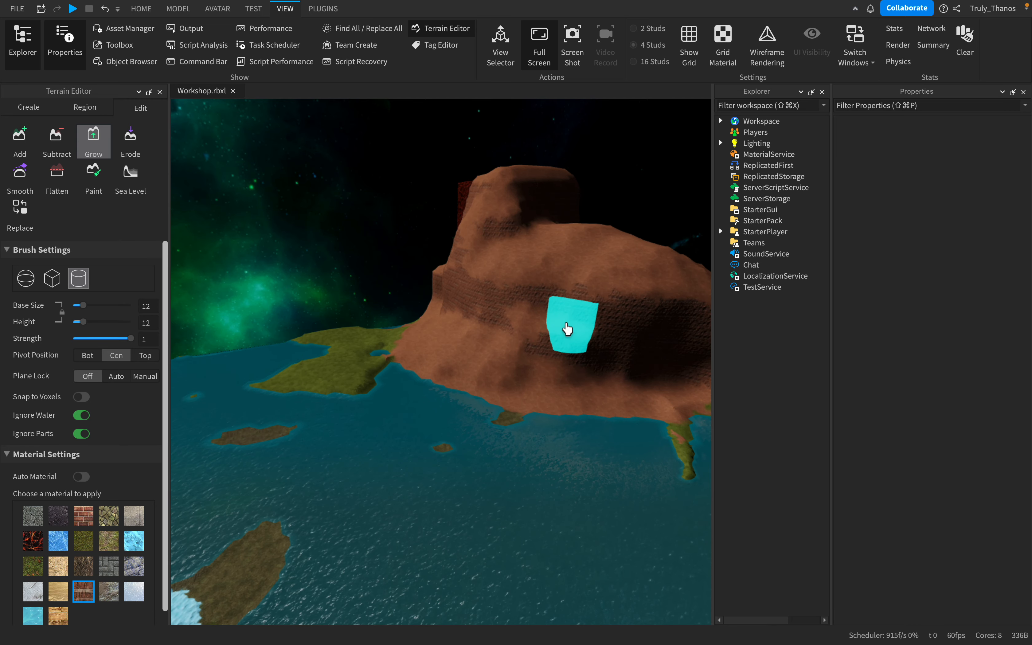
key("s")
key("d")
key("w")
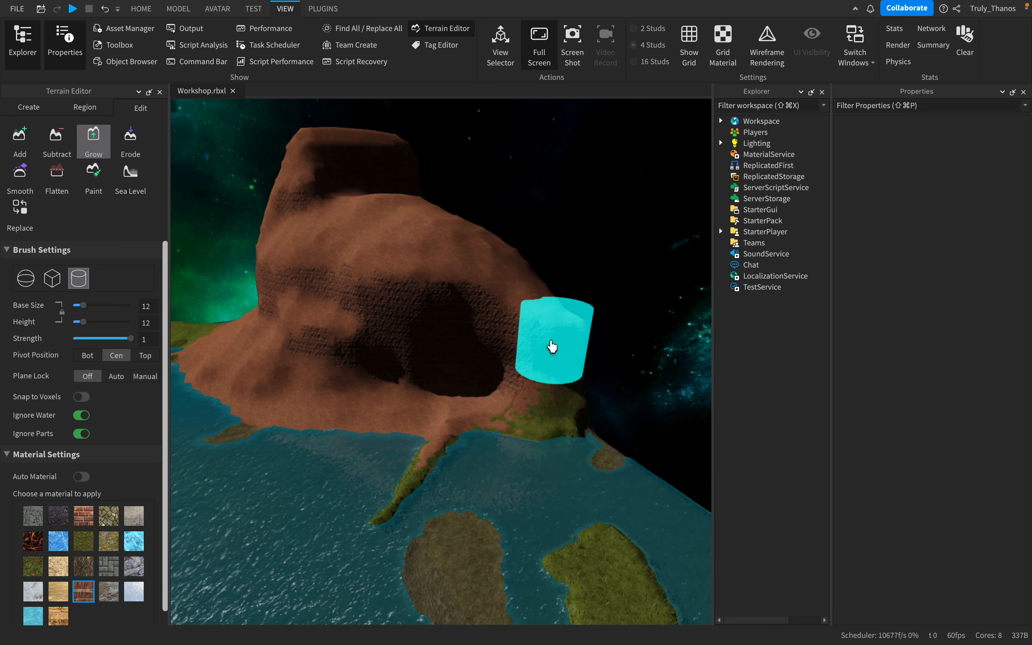
left_click_drag(545, 356, 572, 344)
mouse_move(496, 414)
left_mouse_down()
mouse_move(274, 256)
mouse_move(304, 414)
mouse_move(472, 318)
mouse_move(632, 412)
mouse_move(410, 492)
left_mouse_up()
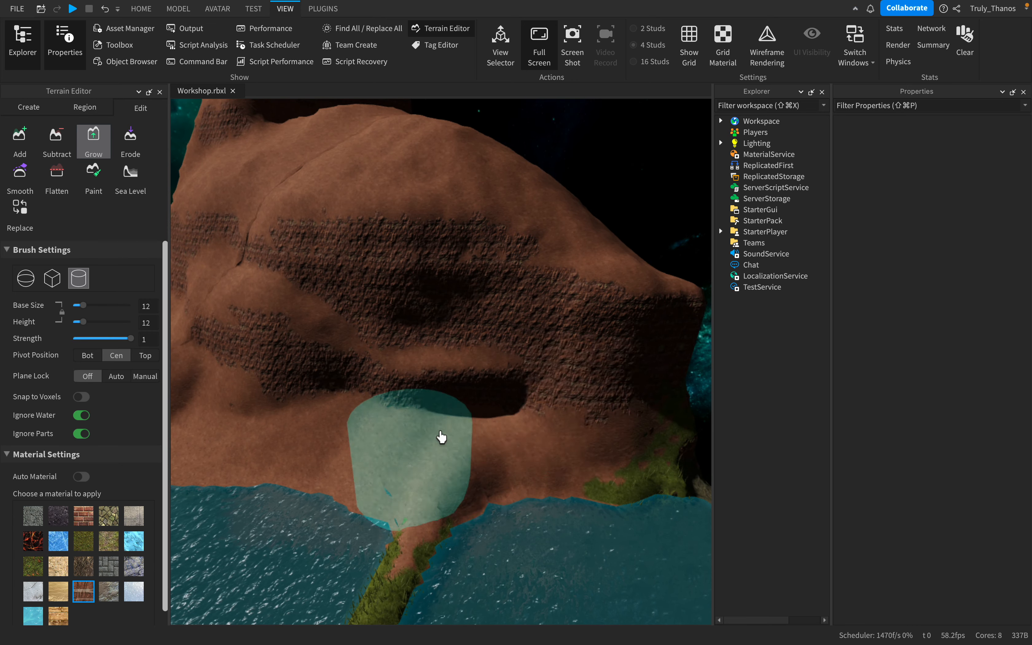
left_click_drag(573, 384, 468, 517)
- Use the Erode brush at base size 6 to wear away sandstone along the side of the mountain's tower
scroll(390, 512, "down", 10)
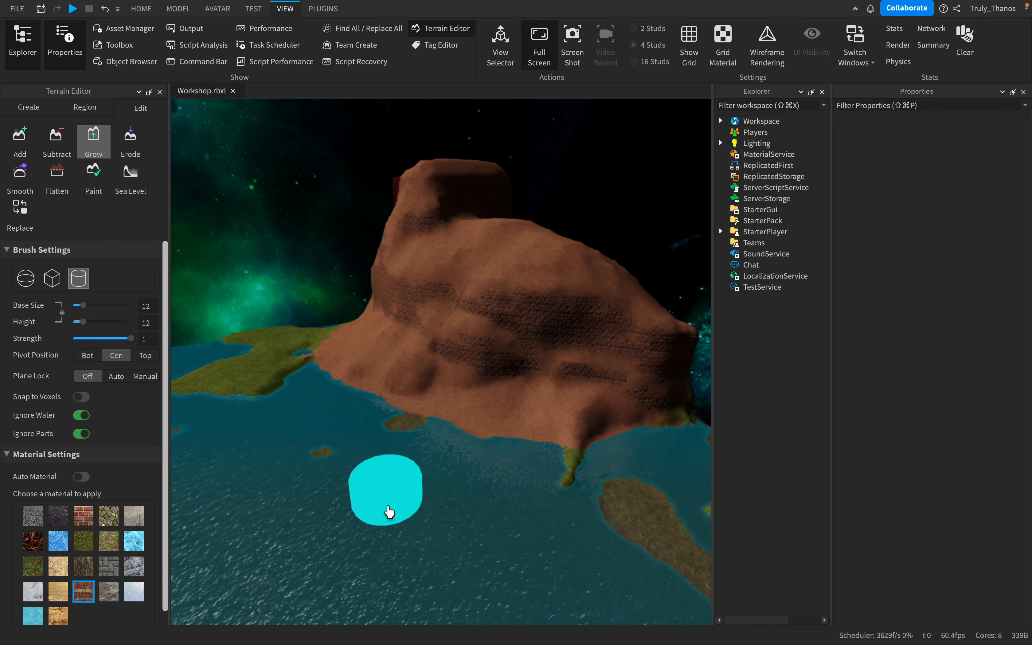
right_click_drag(390, 512, 415, 478)
scroll(410, 494, "up", 5)
key("a")
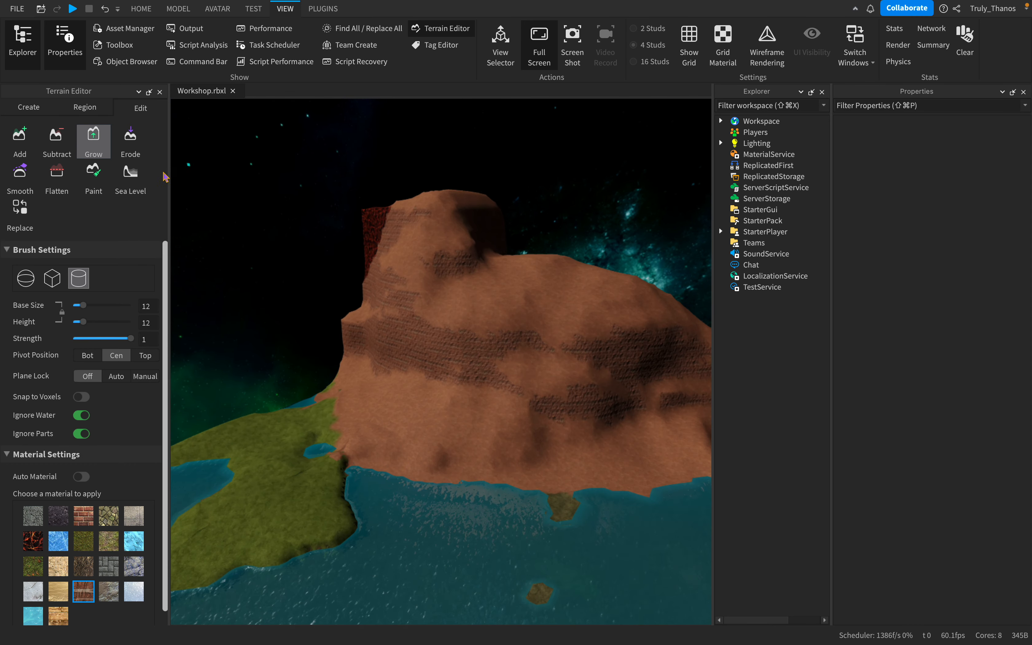
left_click(133, 143)
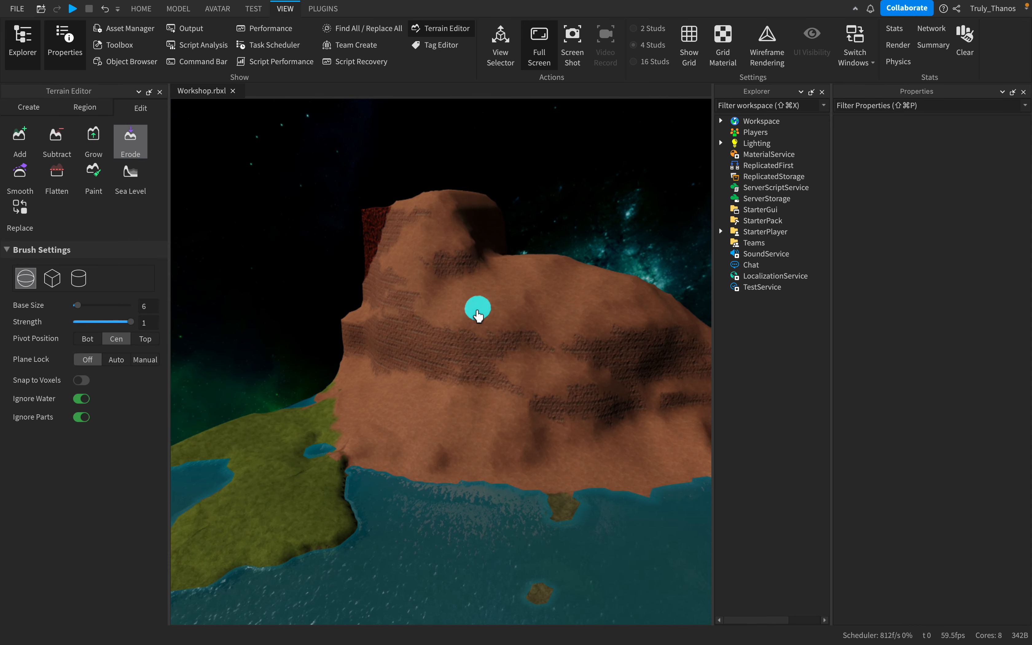
scroll(434, 311, "up", 6)
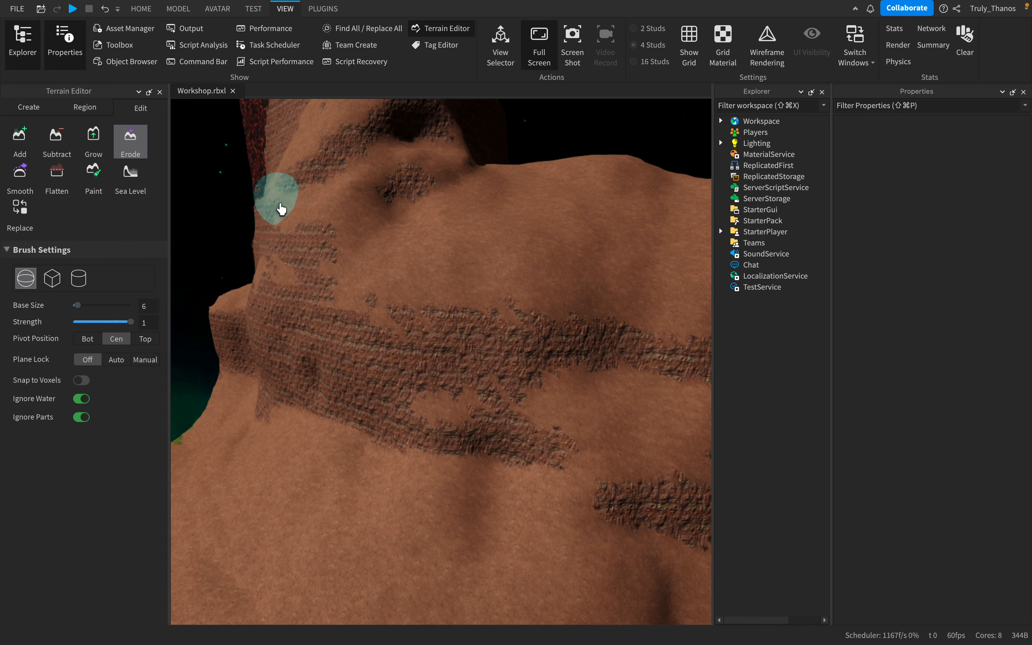
left_click_drag(370, 195, 327, 213)
- Erode the sandstone ledge and cliff at the tower's foot next to the exposed lava
scroll(363, 226, "down", 8)
right_click_drag(363, 226, 478, 270)
scroll(477, 270, "up", 8)
scroll(414, 390, "down", 5)
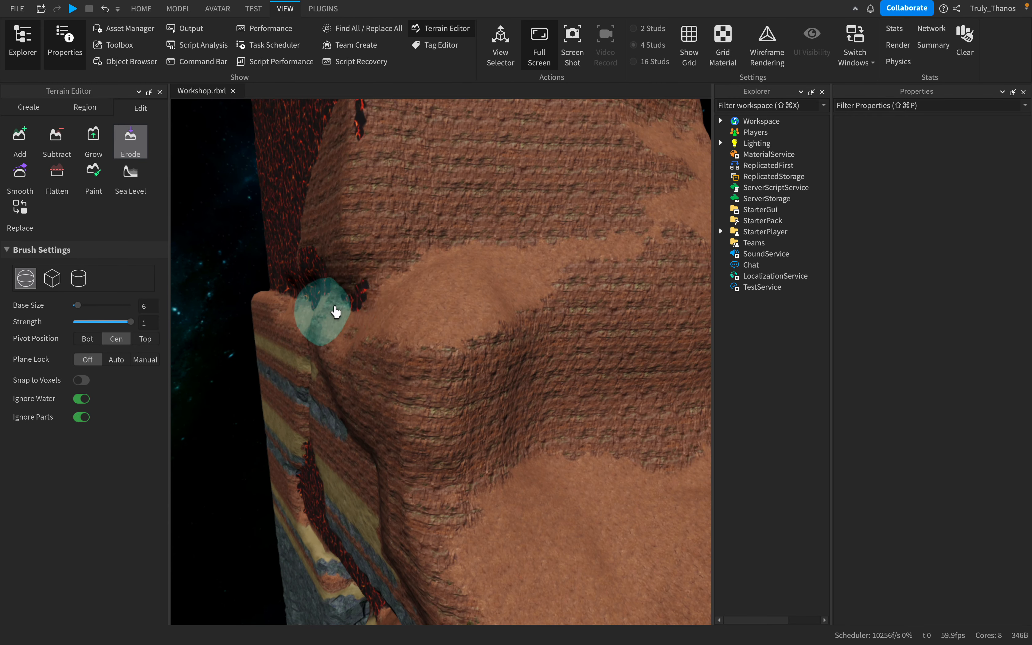
scroll(487, 363, "down", 6)
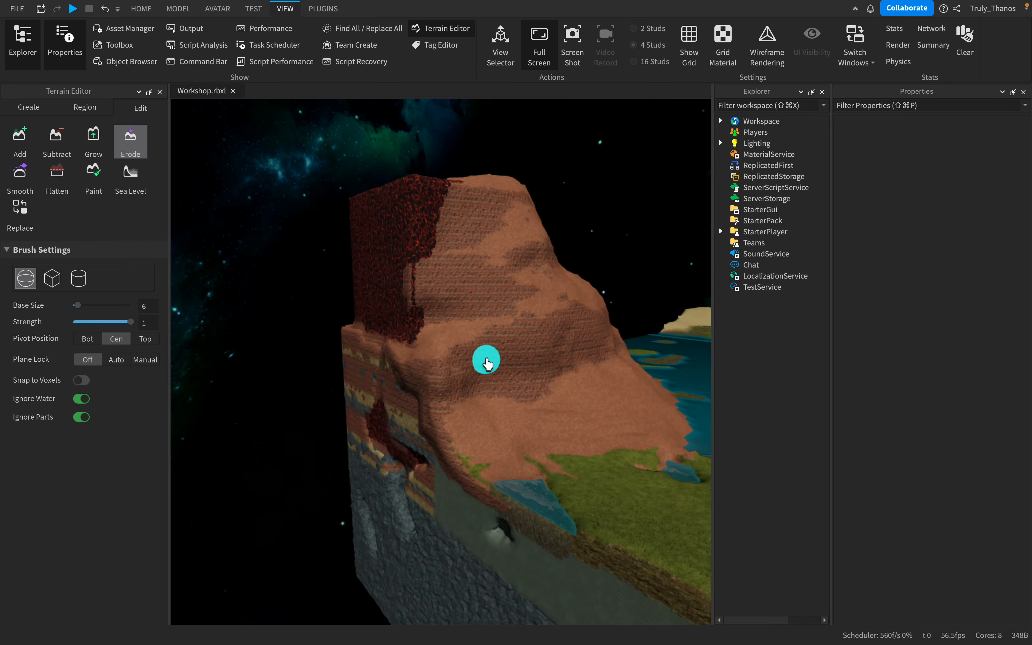
right_click_drag(487, 363, 503, 367)
- Examine the eroded mountain and tower from across the lake
key("d")
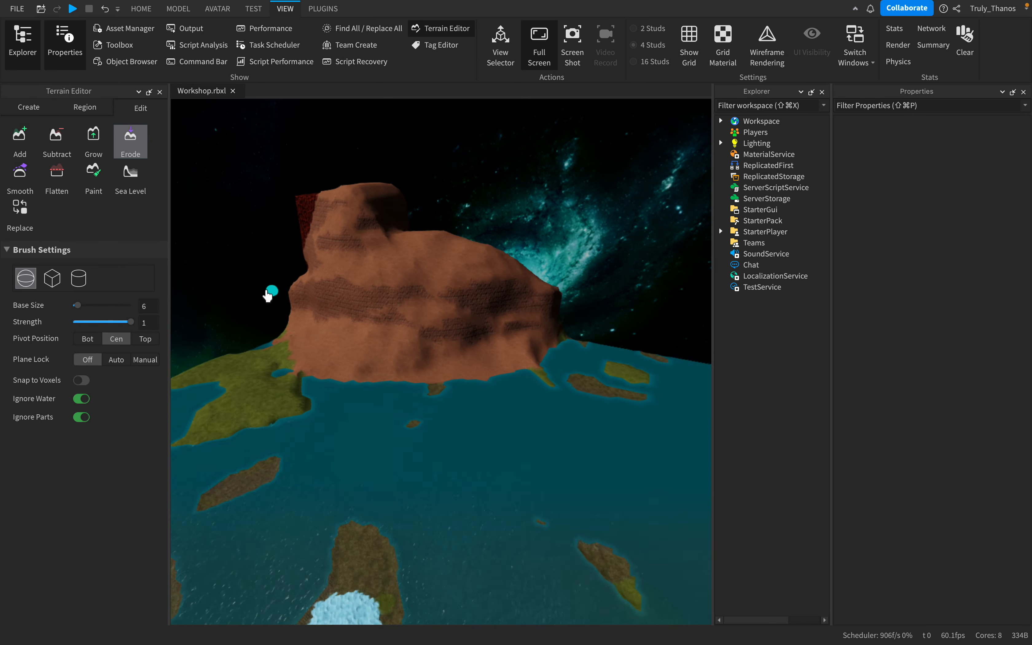
key("w")
right_click_drag(548, 318, 534, 325)
key("s")
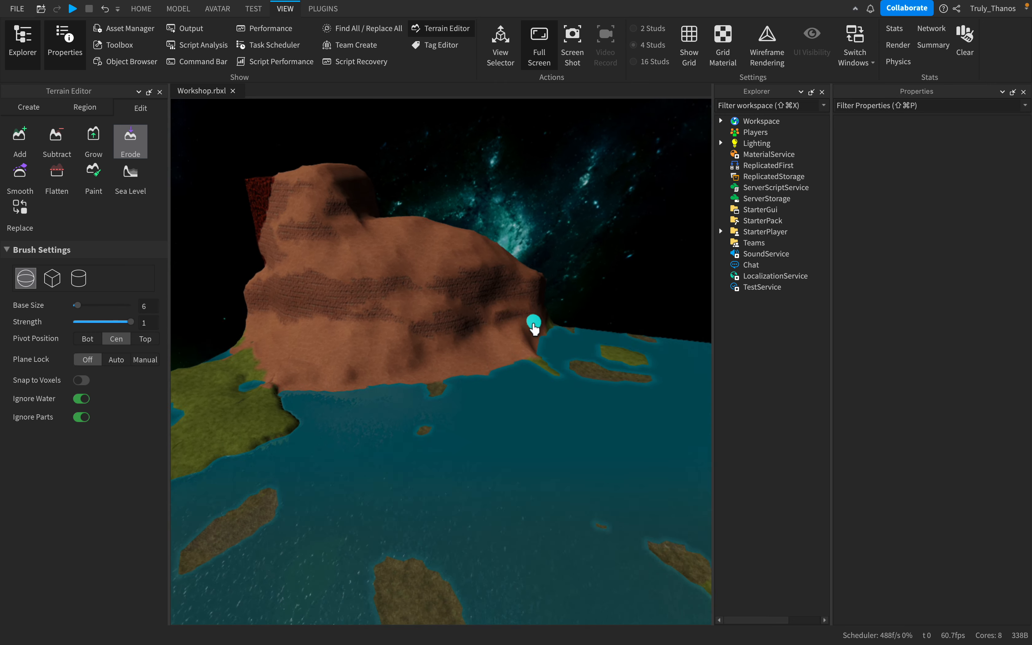
key("a")
key("w")
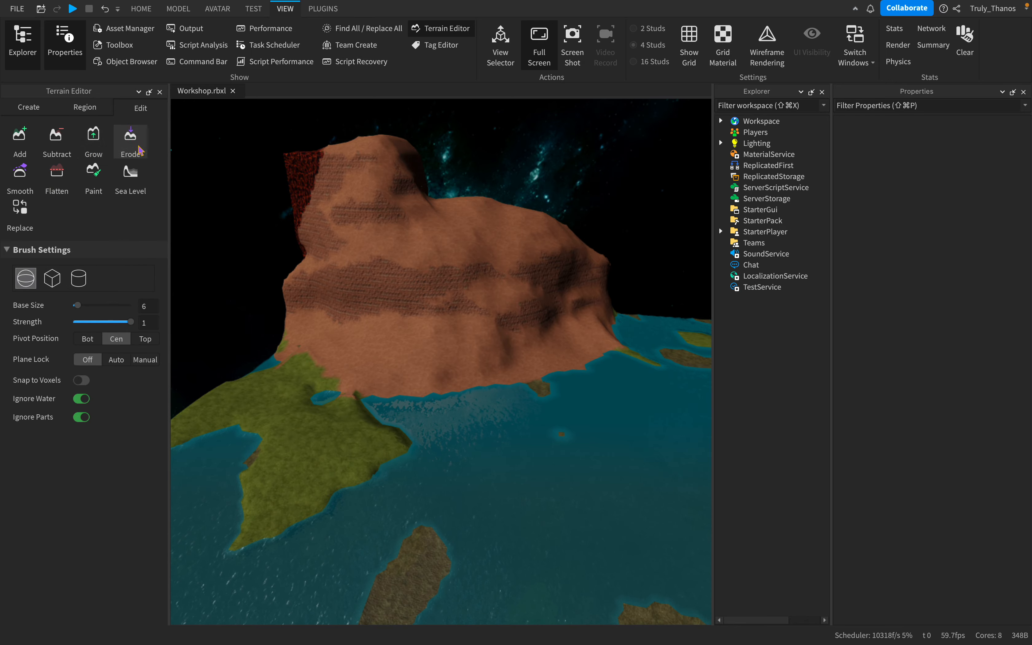
- Use the Smooth brush at base size 6 on the rough grass beside the ice patch
right_click_drag(472, 294, 479, 298)
key("a")
key("w")
key("d")
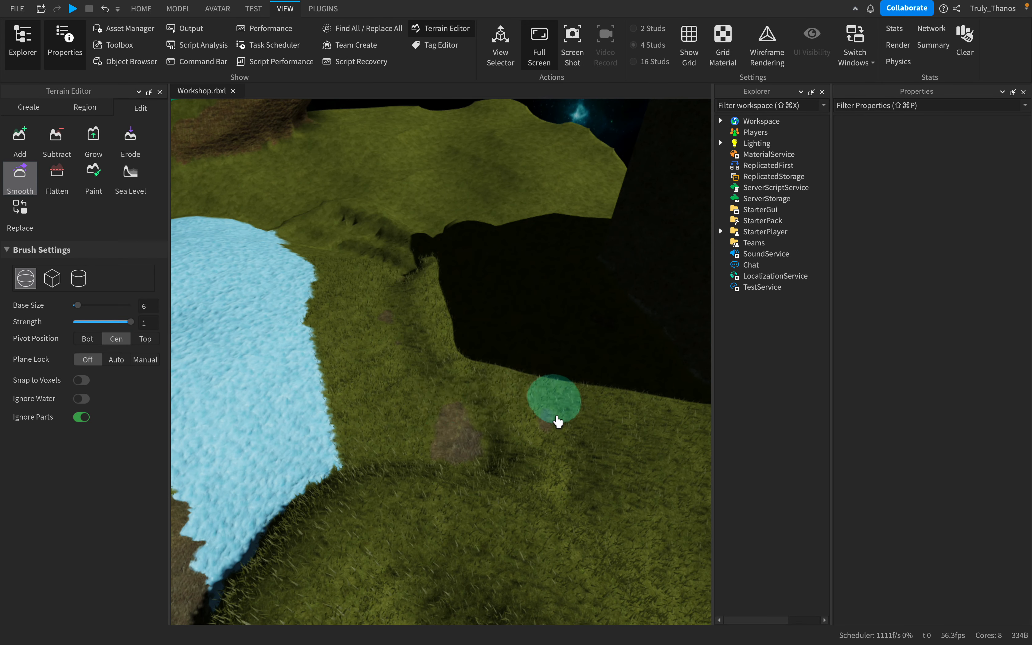
key("s")
right_click_drag(332, 264, 333, 265)
key("w")
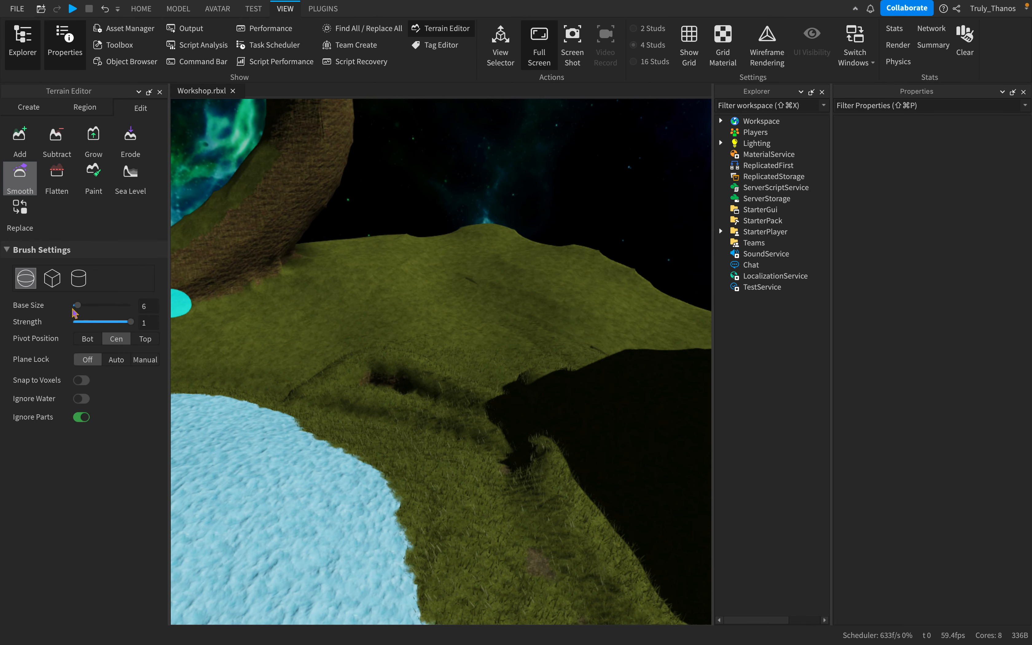
- Set the Smooth brush's base size to 29 and smooth out the rough grassy ridge beside the ice patch
left_click_drag(99, 306, 100, 307)
mouse_move(364, 385)
left_mouse_down()
mouse_move(505, 410)
mouse_move(335, 347)
mouse_move(546, 449)
mouse_move(414, 410)
left_mouse_up()
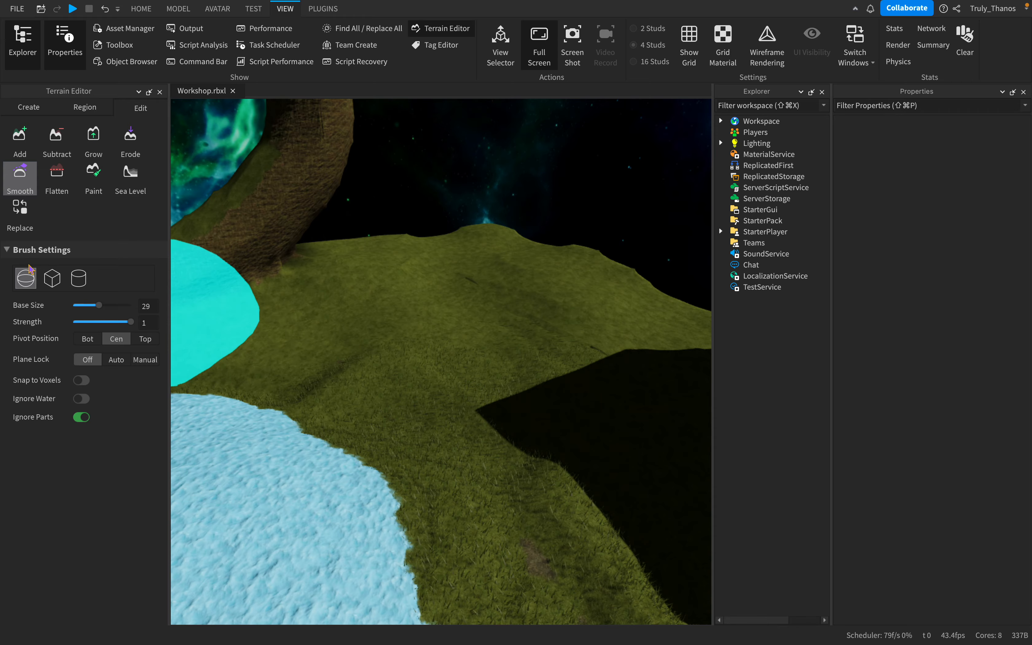
key("s")
right_click_drag(368, 323, 368, 324)
key("w")
mouse_move(431, 469)
left_mouse_down()
mouse_move(442, 435)
mouse_move(389, 436)
mouse_move(472, 411)
left_mouse_up()
key("s")
- Paint basalt over the ice patch and surrounding grass with the Paint brush at base size 13
left_click(64, 179)
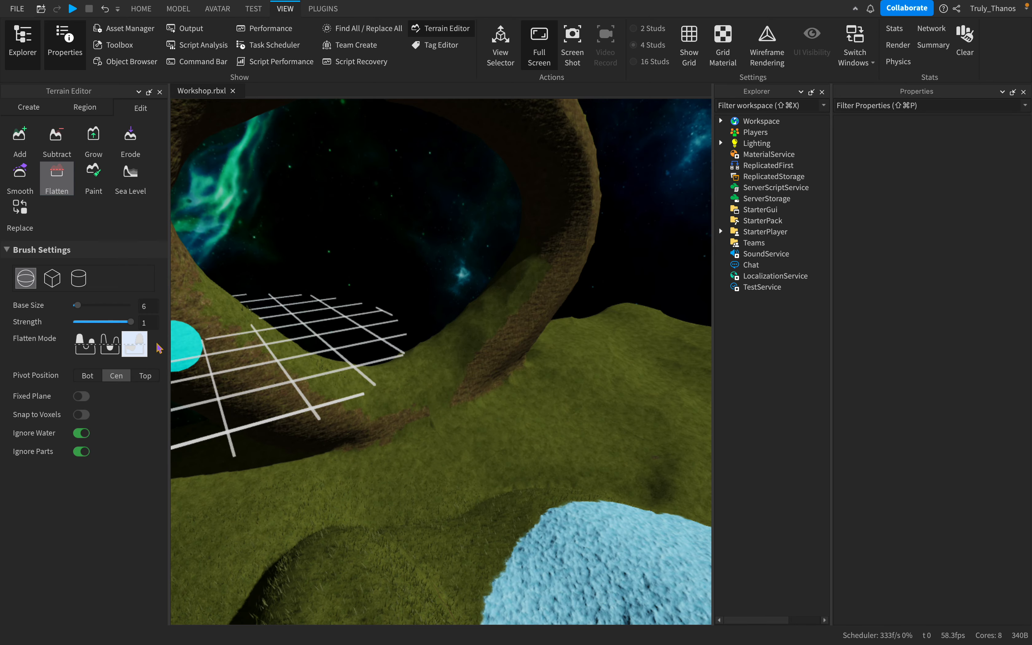
left_click(97, 180)
key("s")
right_click_drag(486, 331, 486, 331)
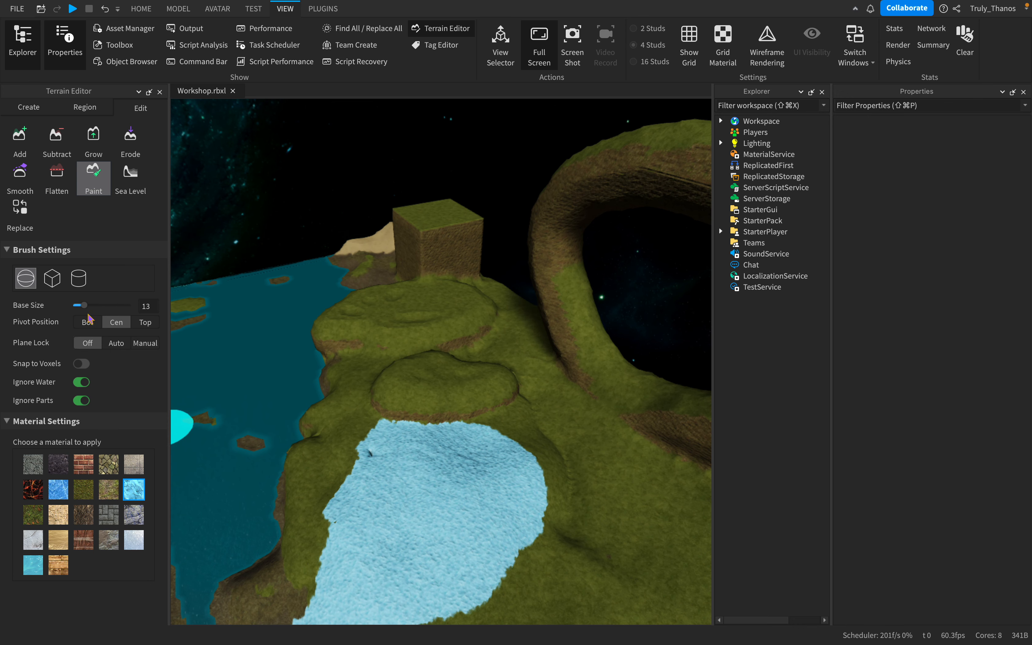
right_click_drag(556, 436, 597, 416)
key("w")
mouse_move(514, 314)
left_mouse_down()
mouse_move(528, 439)
mouse_move(250, 384)
left_mouse_up()
mouse_move(459, 421)
left_mouse_down()
mouse_move(624, 297)
mouse_move(470, 440)
mouse_move(639, 366)
mouse_move(555, 412)
mouse_move(705, 288)
left_mouse_up()
- Paint basalt over the remaining grass at the island's outer corner beside the arch
key("d")
key("s")
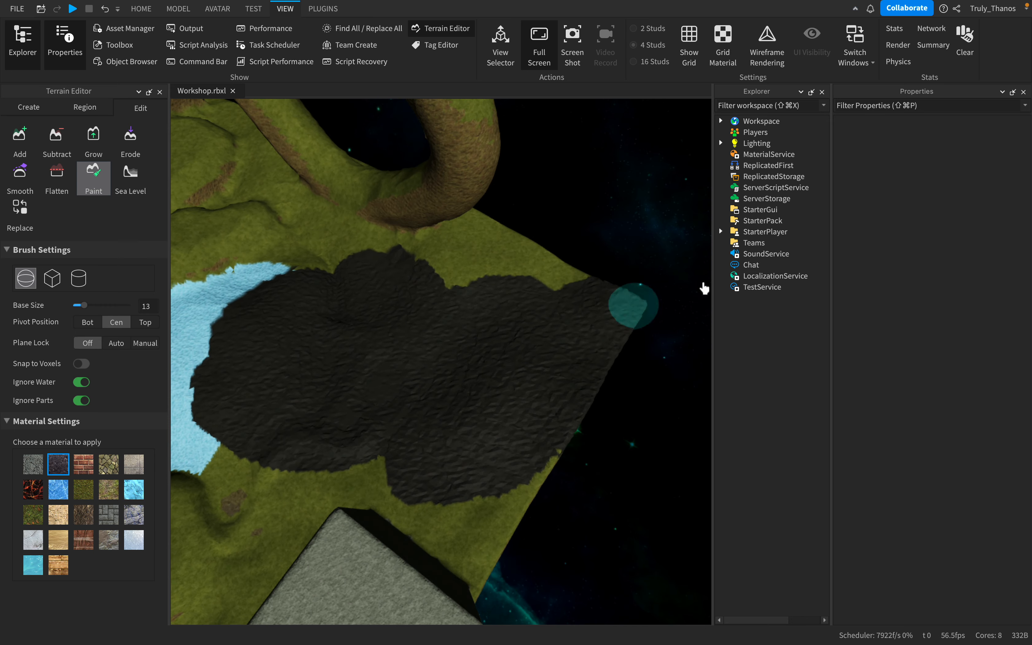
key("s")
right_click_drag(576, 329, 576, 329)
key("w")
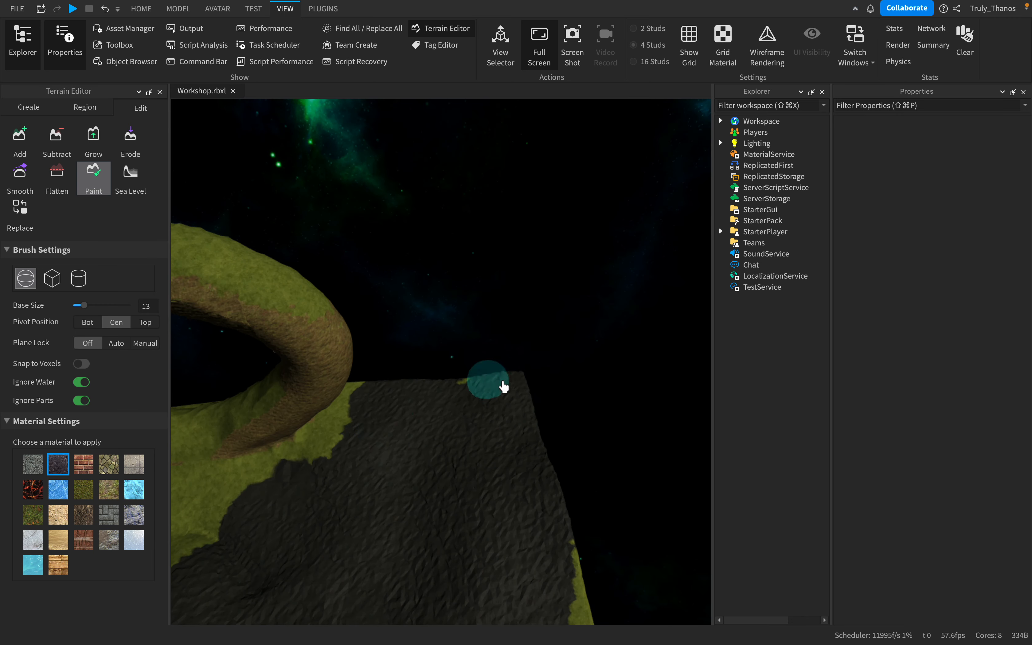
left_click_drag(504, 387, 359, 433)
- Extend the basalt over the foot of the arch and the grassy mounds next to it
key("s")
right_click_drag(359, 433, 359, 433)
mouse_move(359, 433)
left_mouse_down()
mouse_move(449, 398)
mouse_move(456, 461)
mouse_move(345, 417)
mouse_move(339, 440)
left_mouse_up()
key("w")
key("s")
key("a")
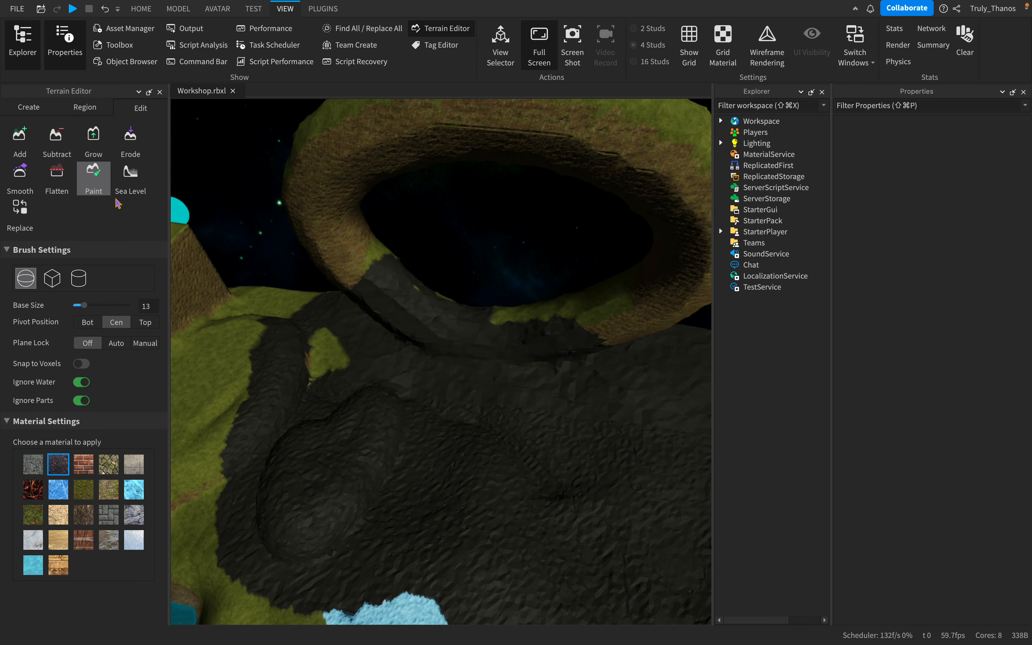
- Bring up the Sea Level tool and examine its region box around the whole island
left_click(127, 182)
key("s")
right_click_drag(487, 359, 474, 360)
key("d")
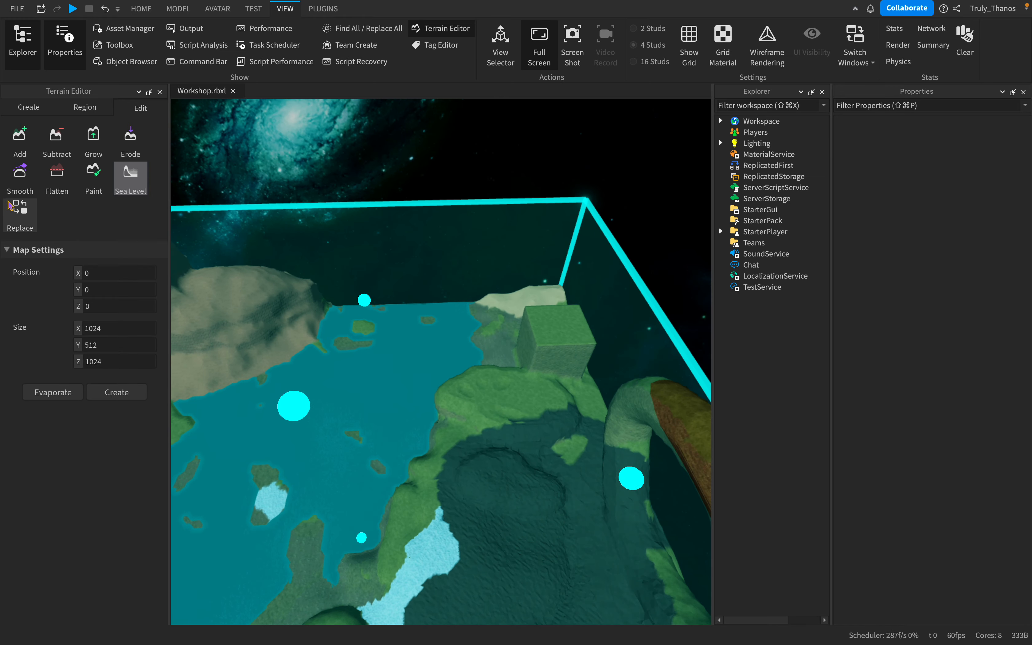
right_click_drag(377, 362, 390, 379)
key("w")
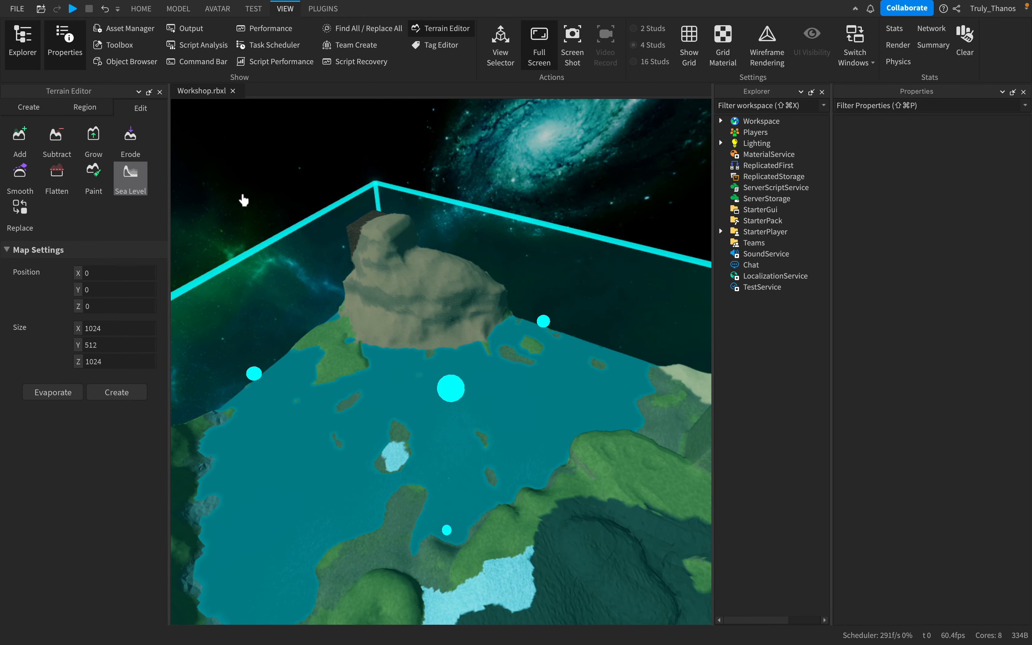
key("s")
right_click_drag(375, 281, 375, 282)
key("d")
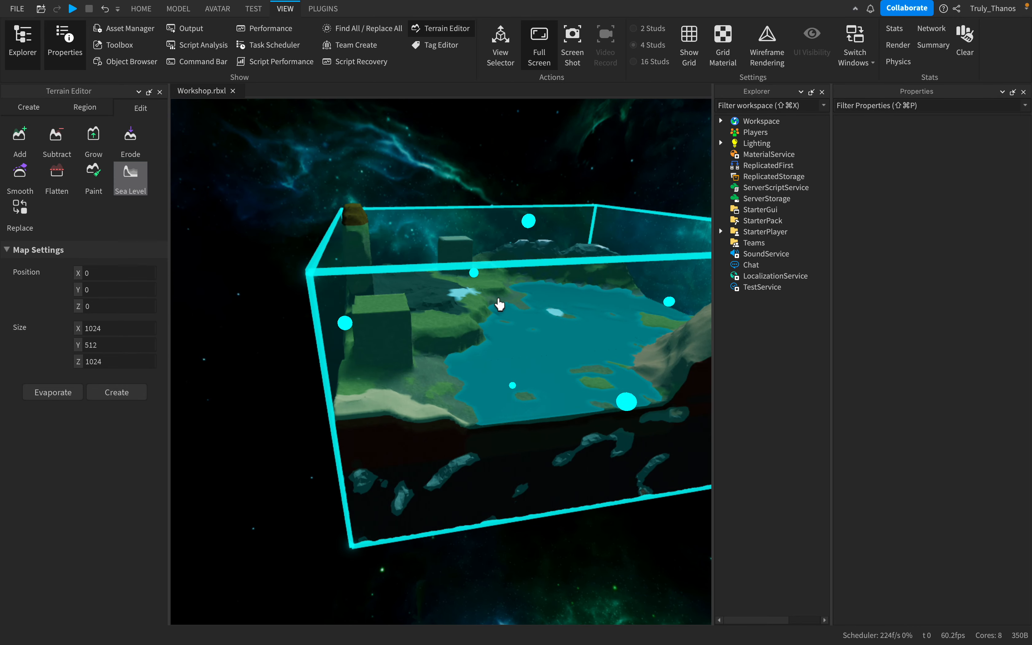
- Inspect the island inside the sea level region, from the basalt corner across the lake to the sandstone mountain
right_click_drag(499, 304, 524, 324)
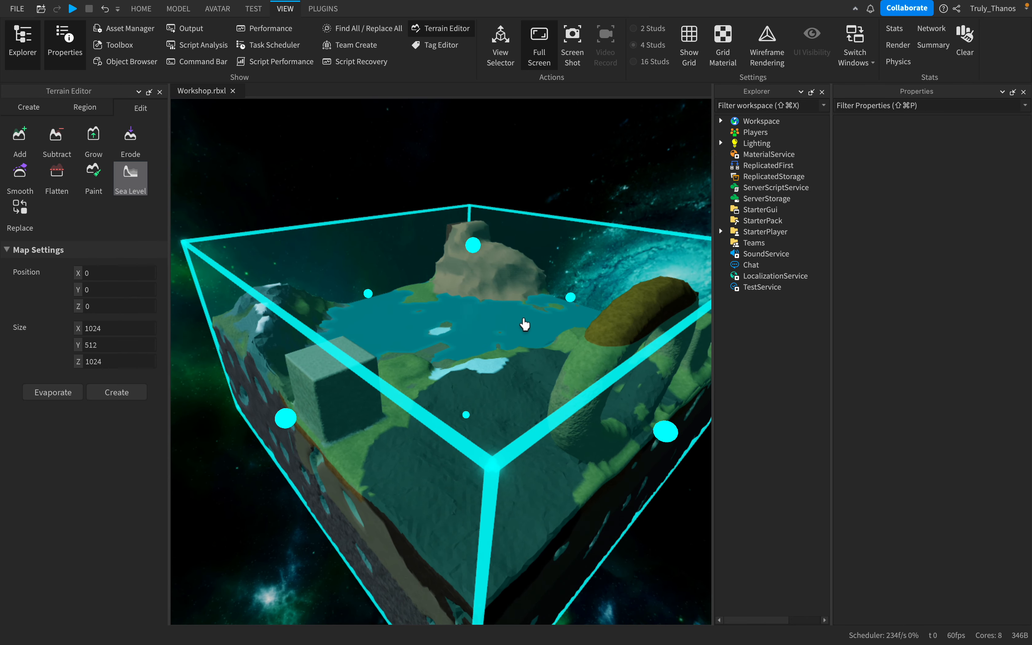
scroll(526, 325, "up", 6)
right_click_drag(527, 330, 527, 325)
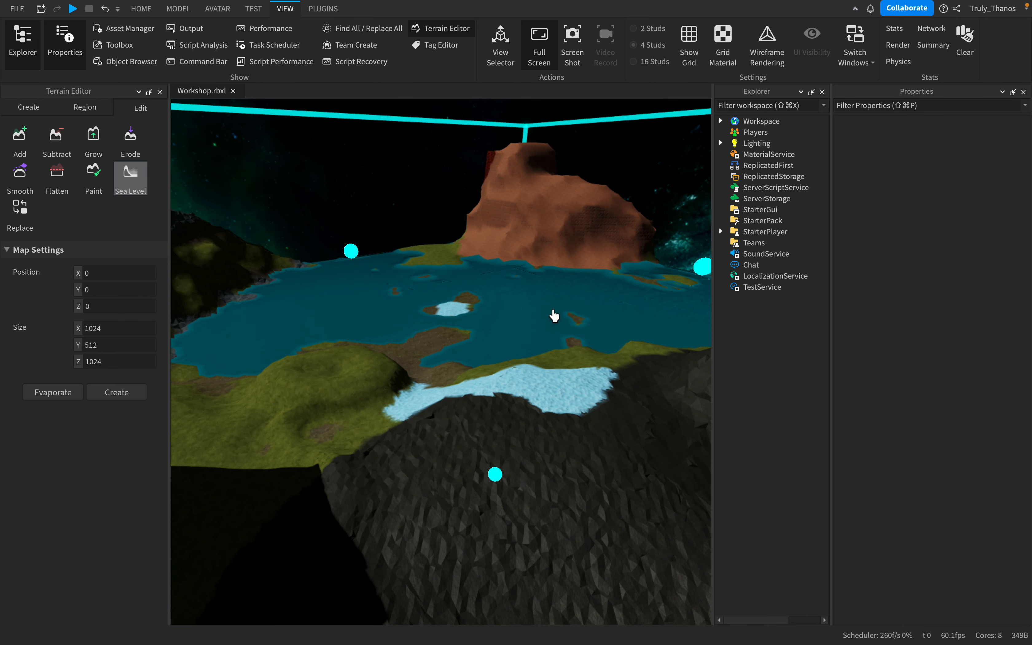
scroll(552, 318, "down", 5)
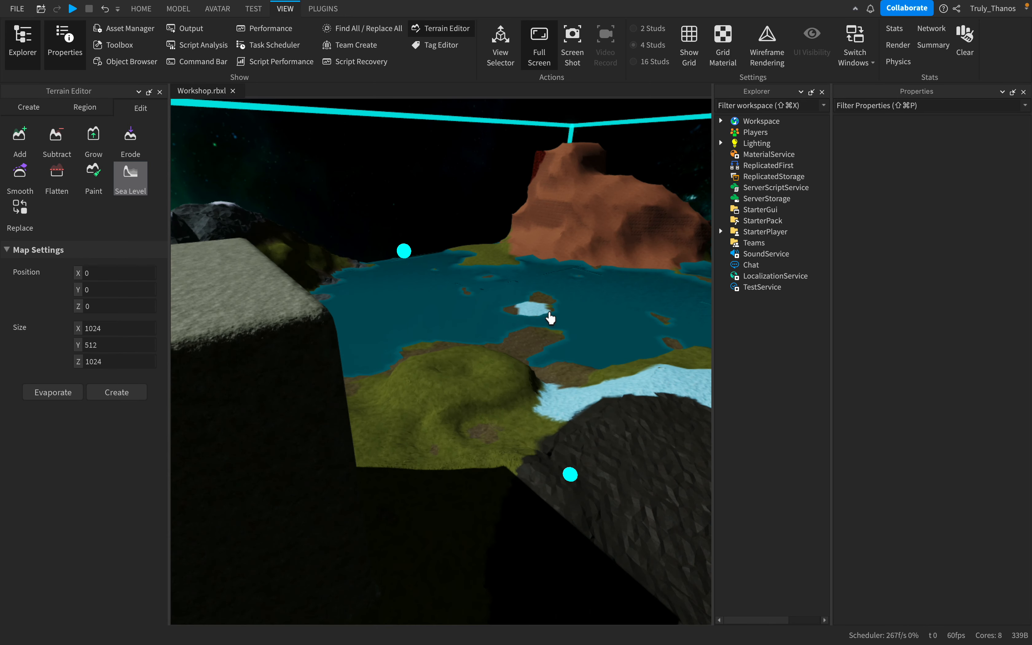
scroll(550, 318, "down", 5)
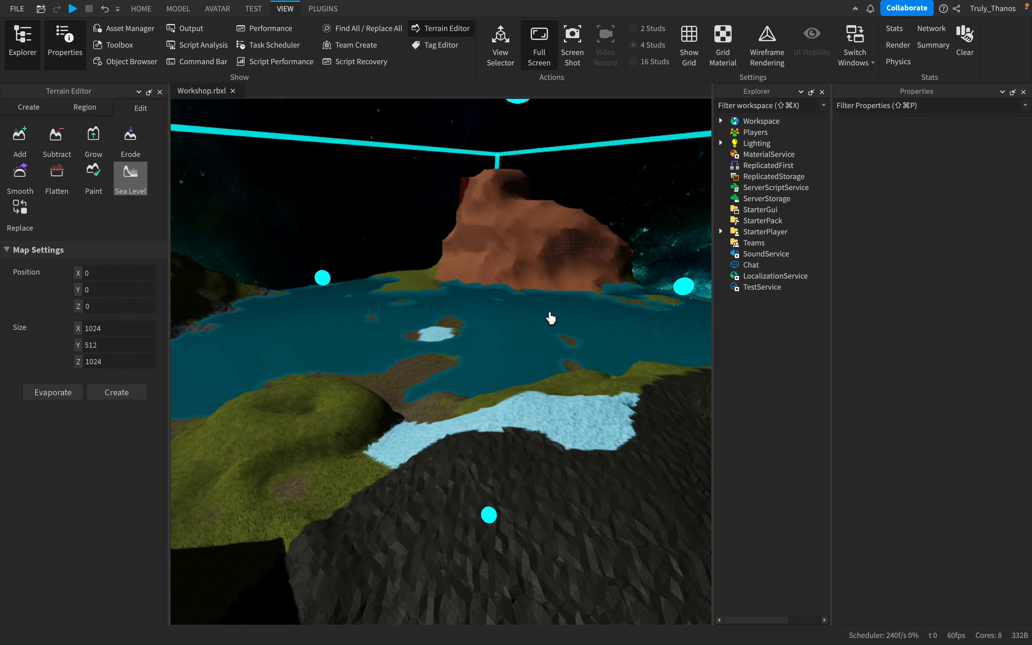
scroll(551, 318, "down", 4)
right_click_drag(550, 318, 551, 318)
scroll(550, 318, "up", 3)
scroll(550, 318, "down", 5)
key("w")
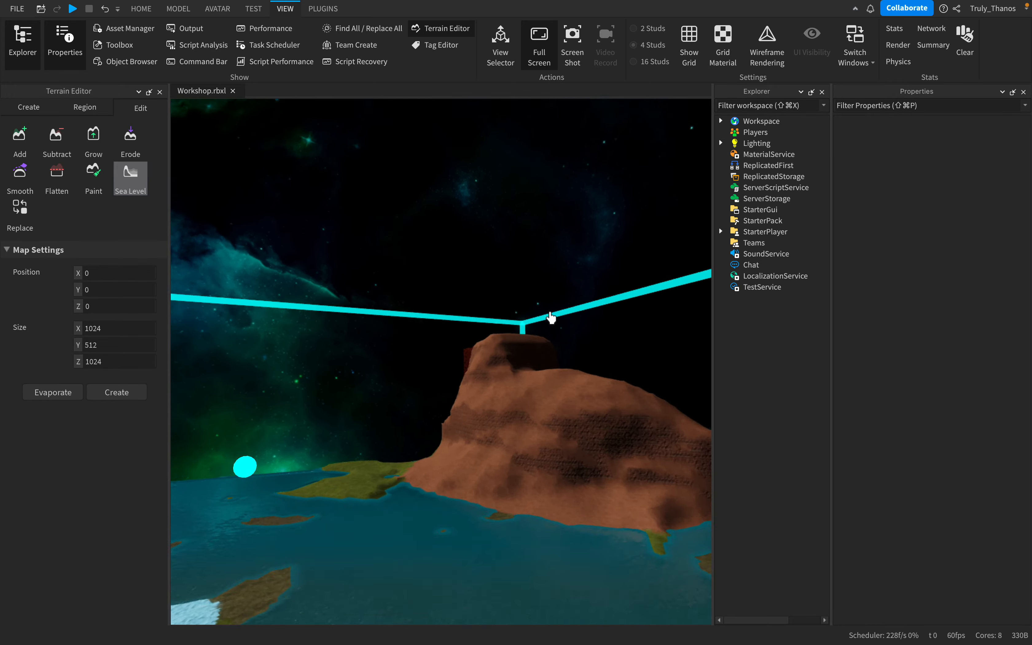